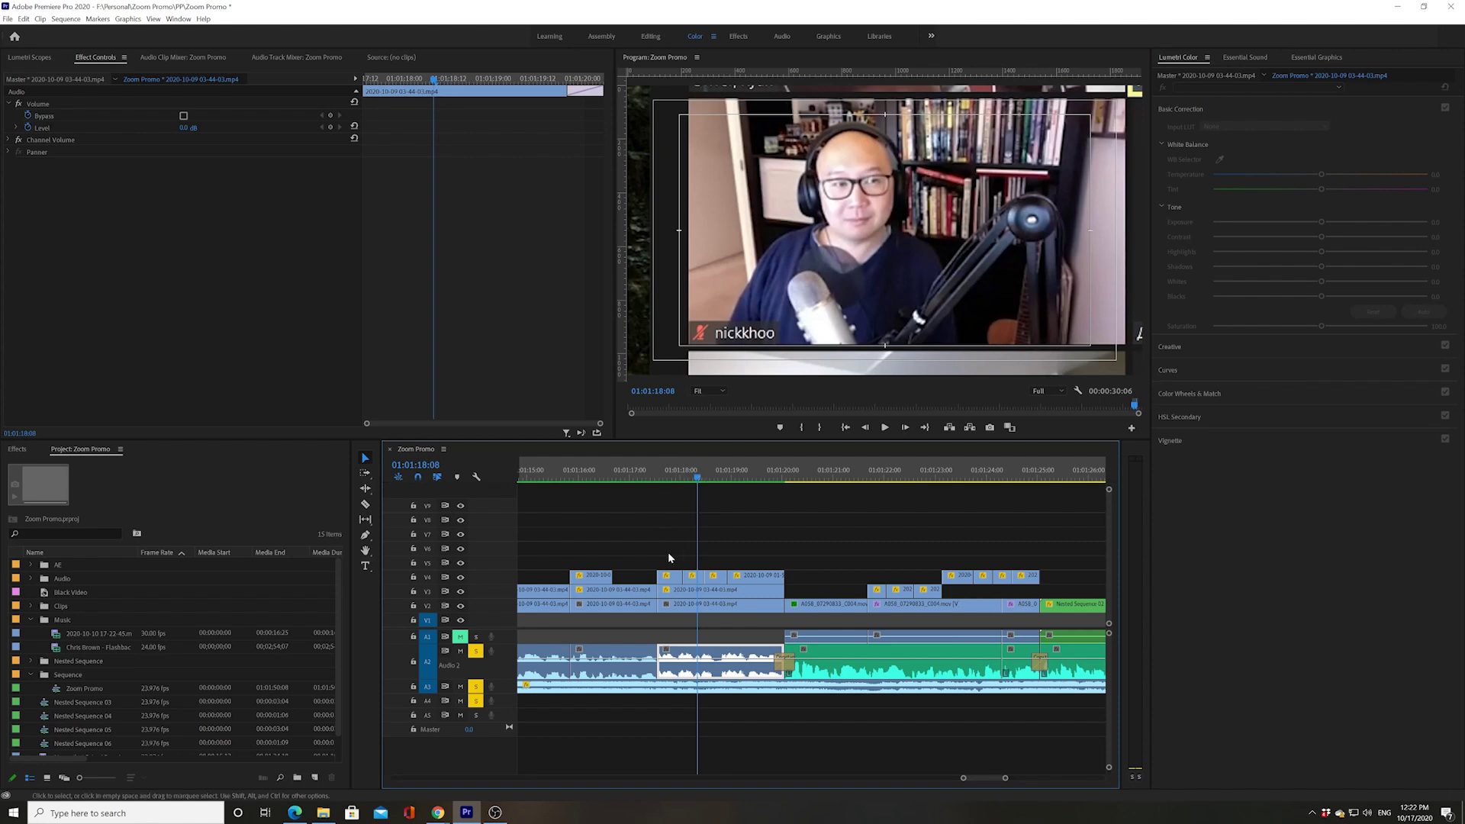
Step: Play through the sequence from about 01:01:17:22 to 01:01:19:11
{"action": "left_click_drag", "start_coordinate": [671, 474], "coordinate": [675, 479]}
{"action": "left_click", "coordinate": [884, 427]}
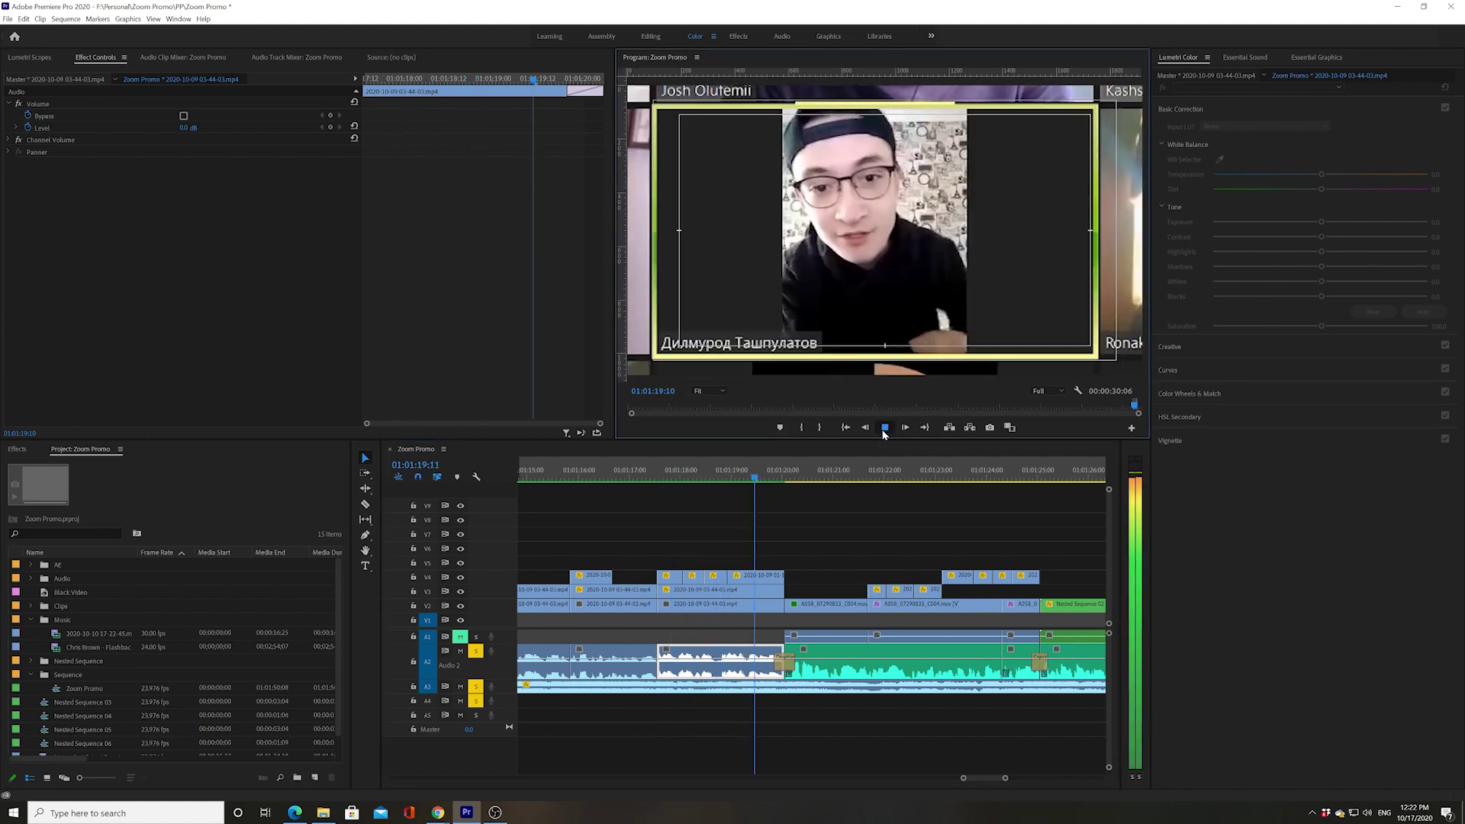
{"action": "left_click", "coordinate": [666, 564]}
Step: Replace the V2–V4 clips between 01:01:18 and 01:01:20 with an After Effects composition
{"action": "left_click_drag", "start_coordinate": [664, 541], "coordinate": [752, 611]}
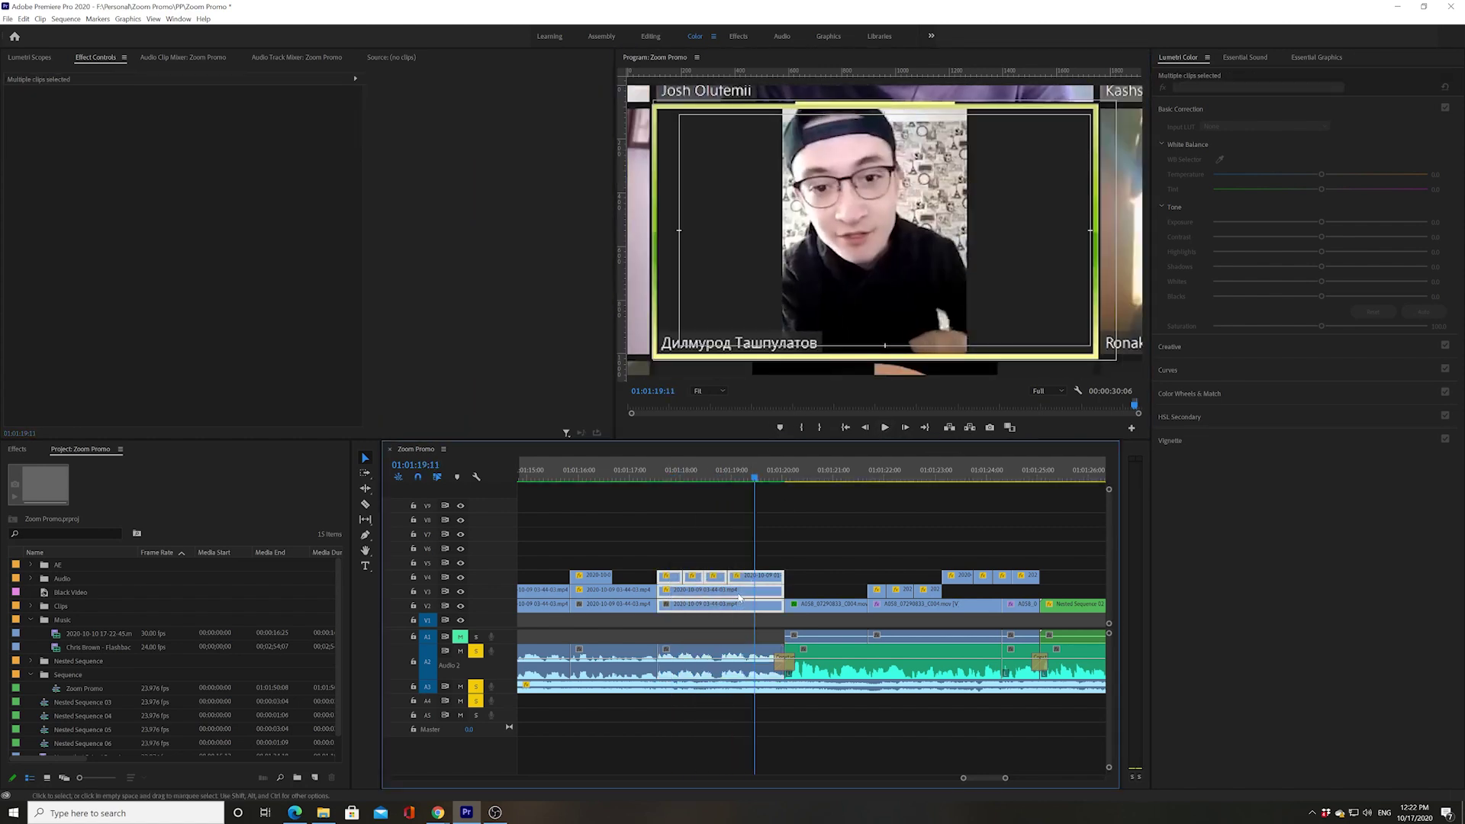
{"action": "right_click", "coordinate": [743, 597]}
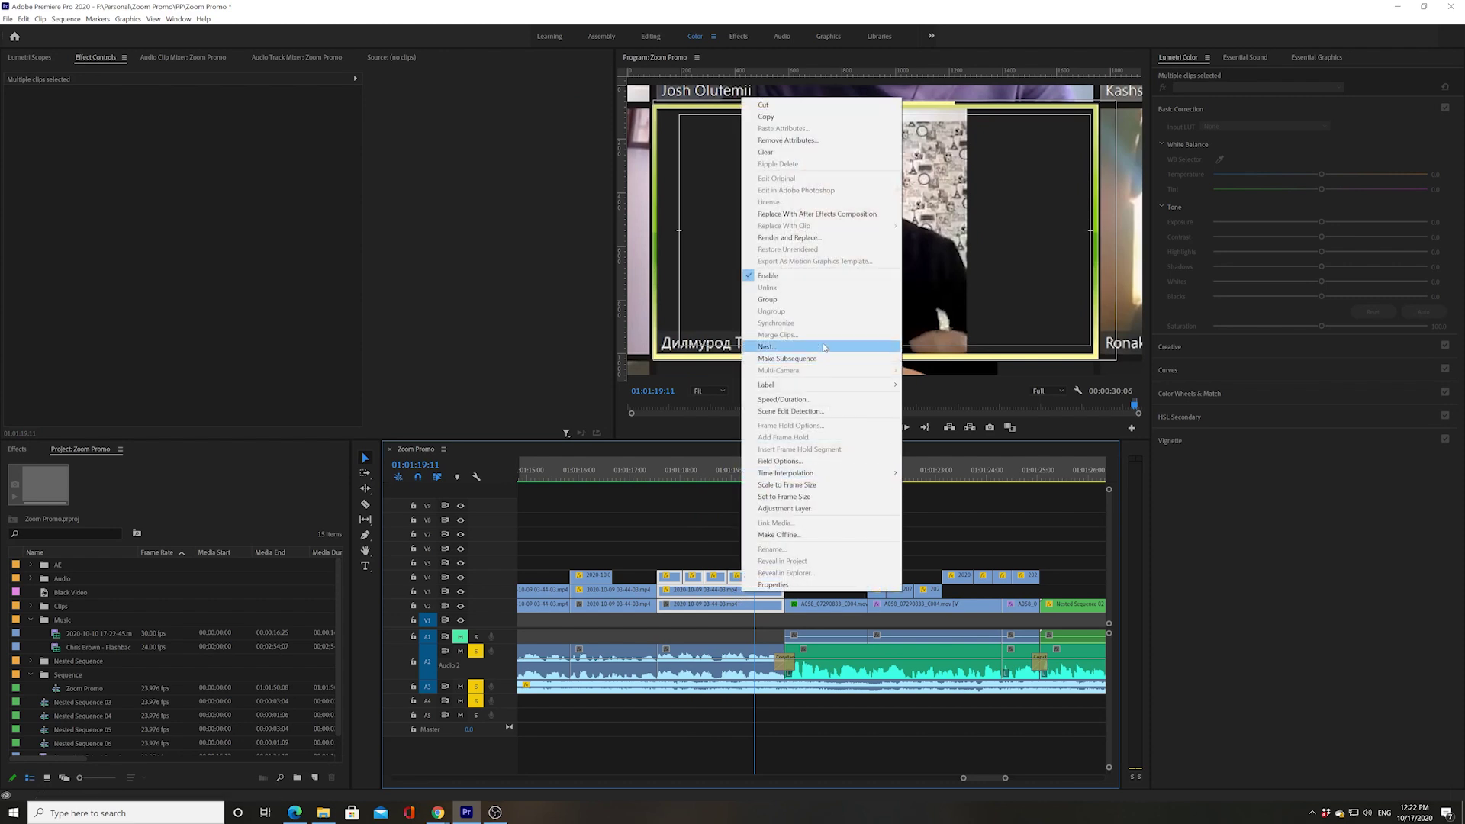
{"action": "left_click", "coordinate": [811, 216]}
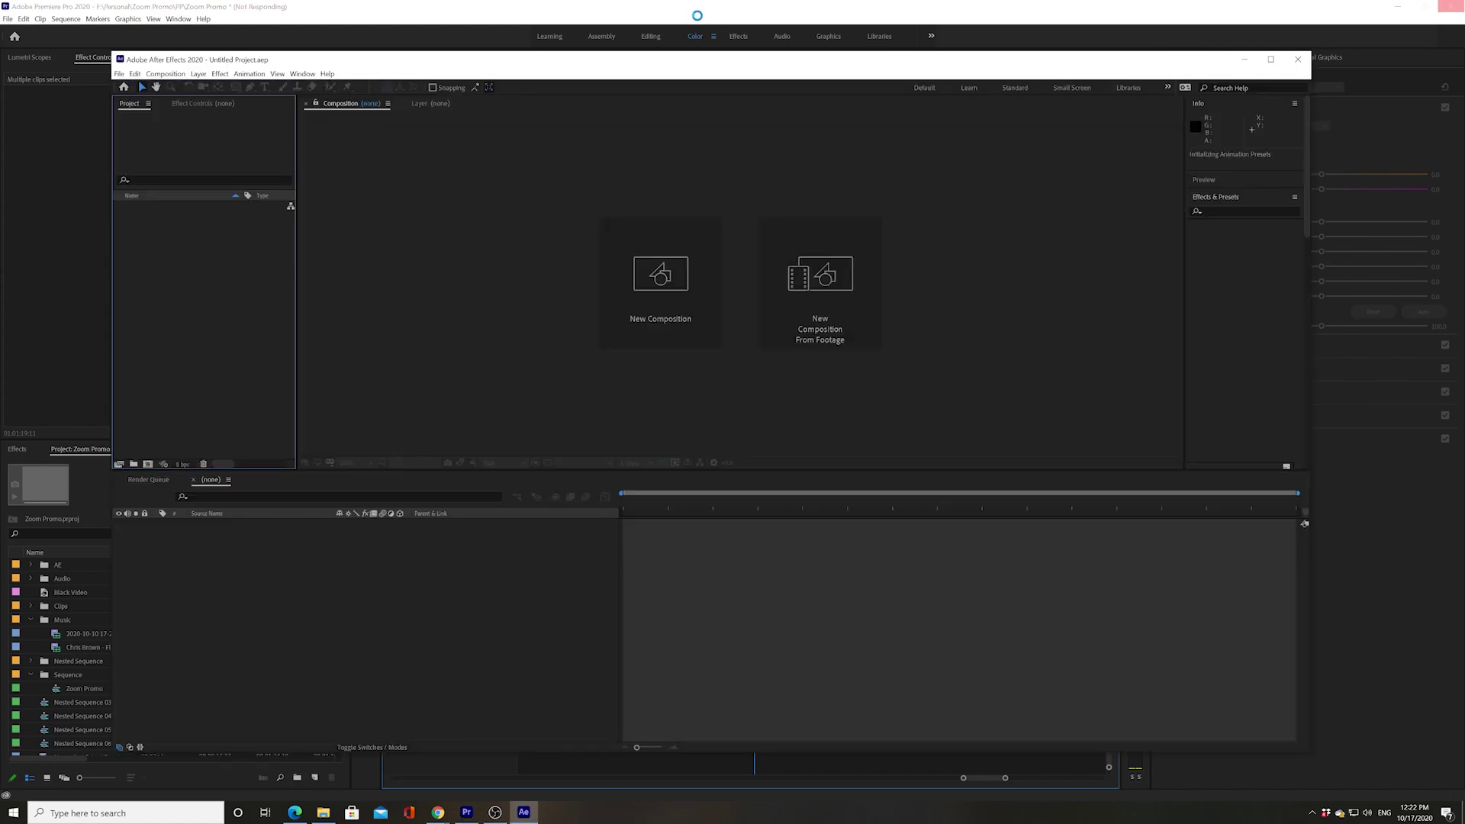
Step: Save the new linked After Effects project in the Downloads folder
{"action": "left_click", "coordinate": [161, 172]}
{"action": "left_click", "coordinate": [161, 158]}
{"action": "left_click", "coordinate": [706, 514]}
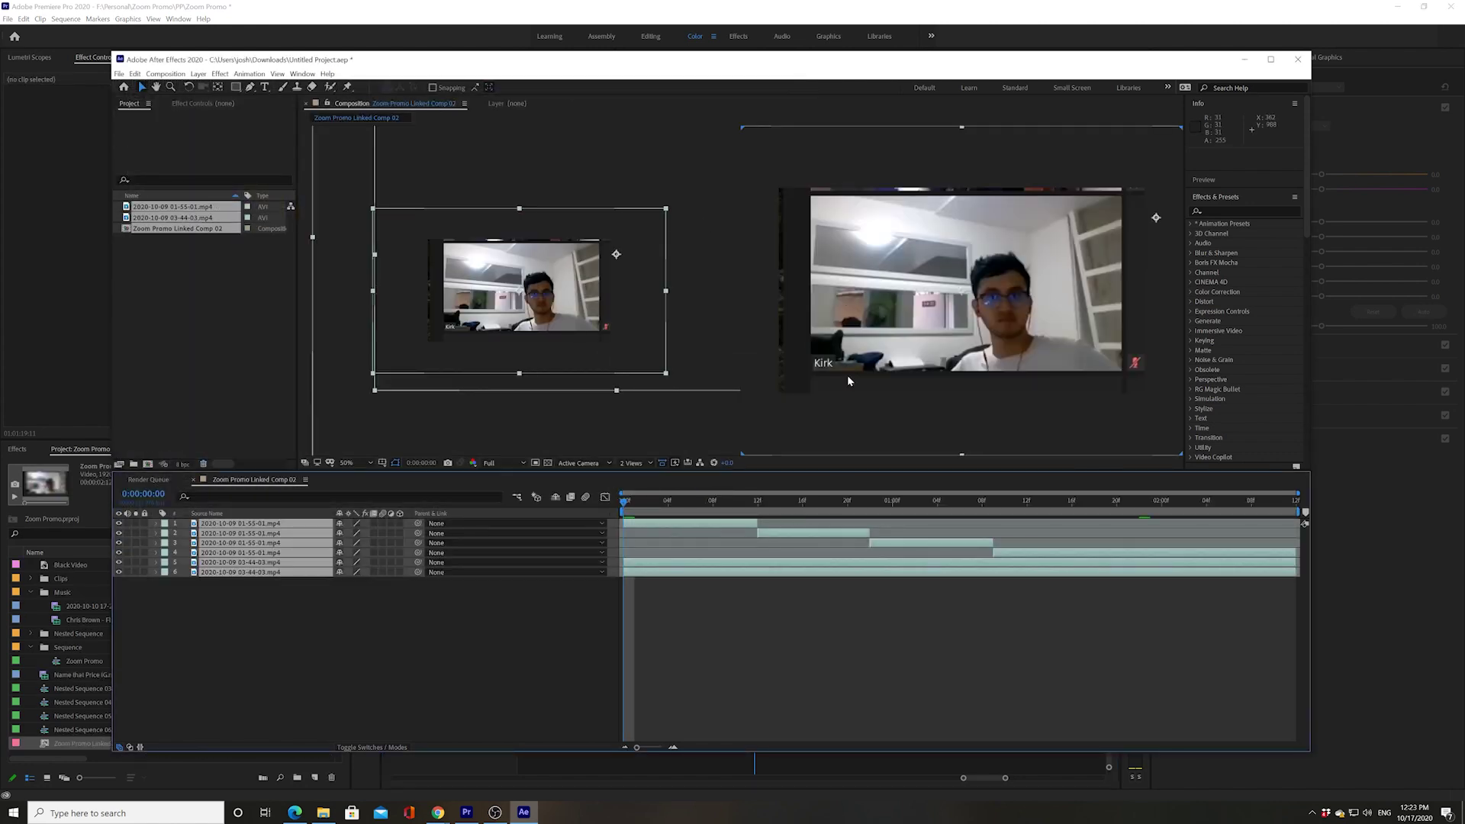
Step: Preview Zoom Promo Linked Comp 02 up to 0:00:01:16, then return to Premiere and select the A2 clip
{"action": "left_click_drag", "start_coordinate": [661, 504], "coordinate": [1059, 533]}
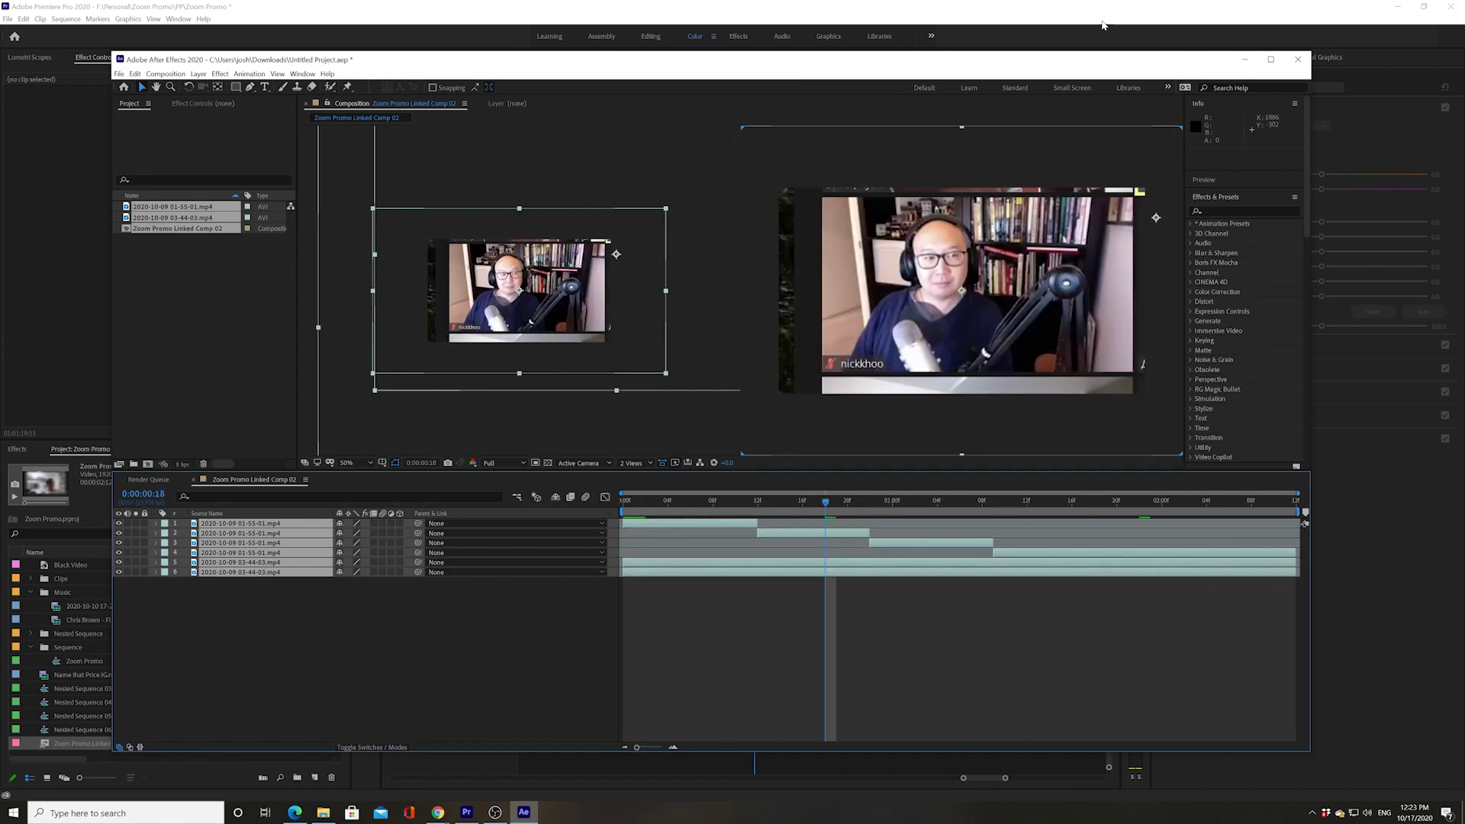
{"action": "key", "text": "alt+Tab"}
{"action": "left_click", "coordinate": [744, 663]}
{"action": "left_click_drag", "start_coordinate": [749, 473], "coordinate": [608, 504]}
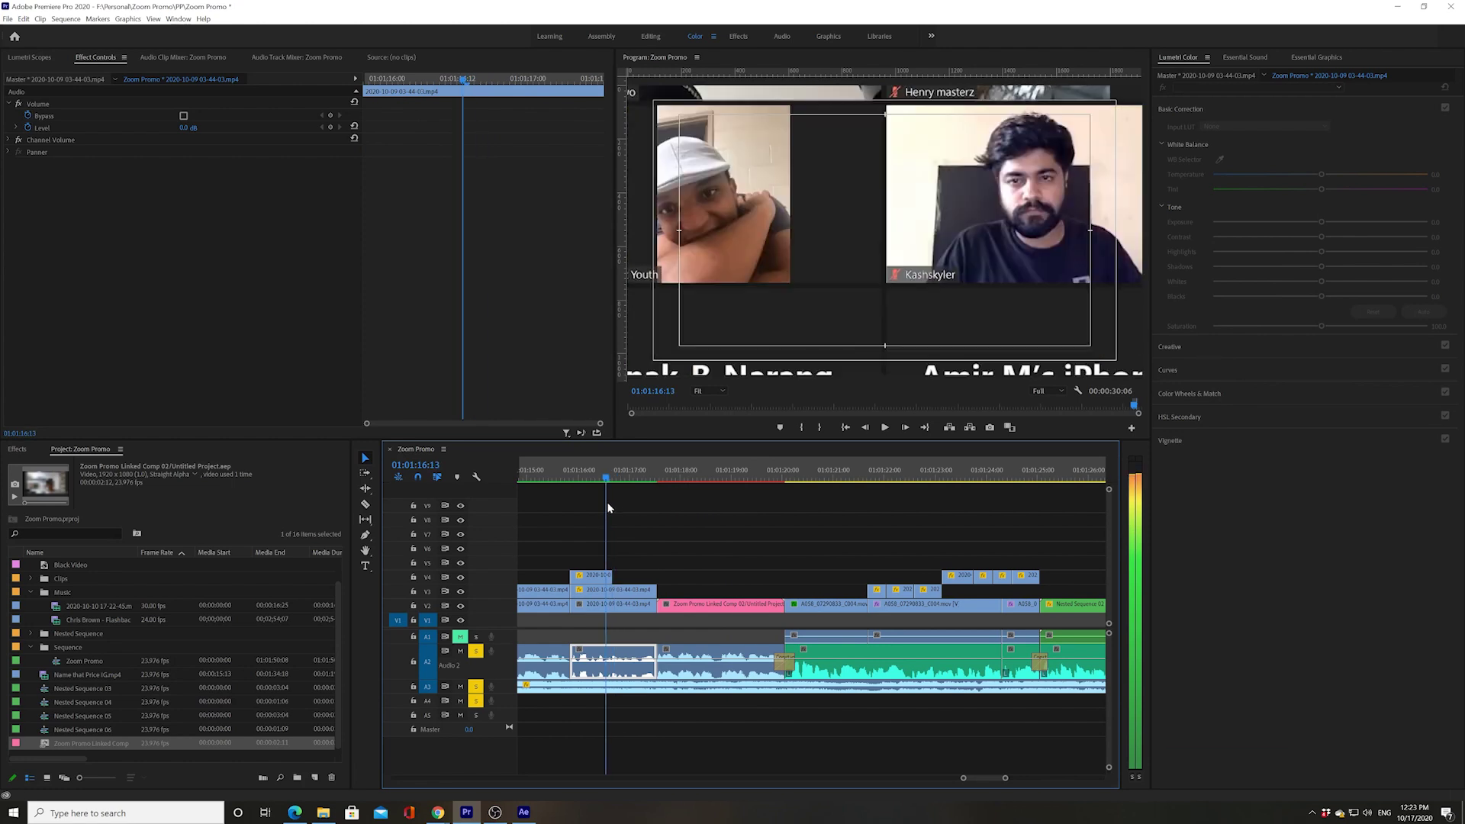
{"action": "left_click", "coordinate": [885, 427]}
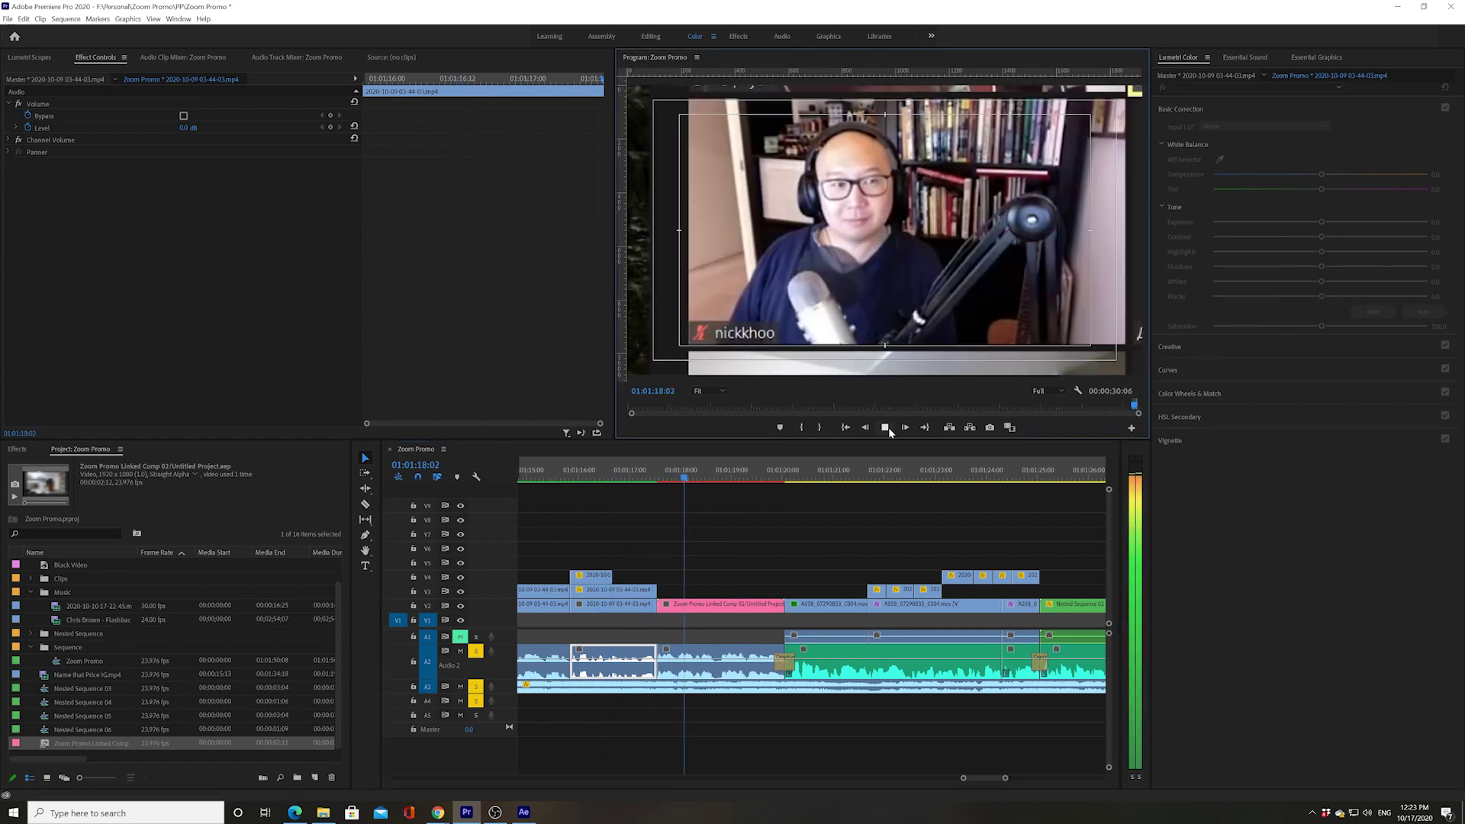
{"action": "left_click", "coordinate": [888, 427]}
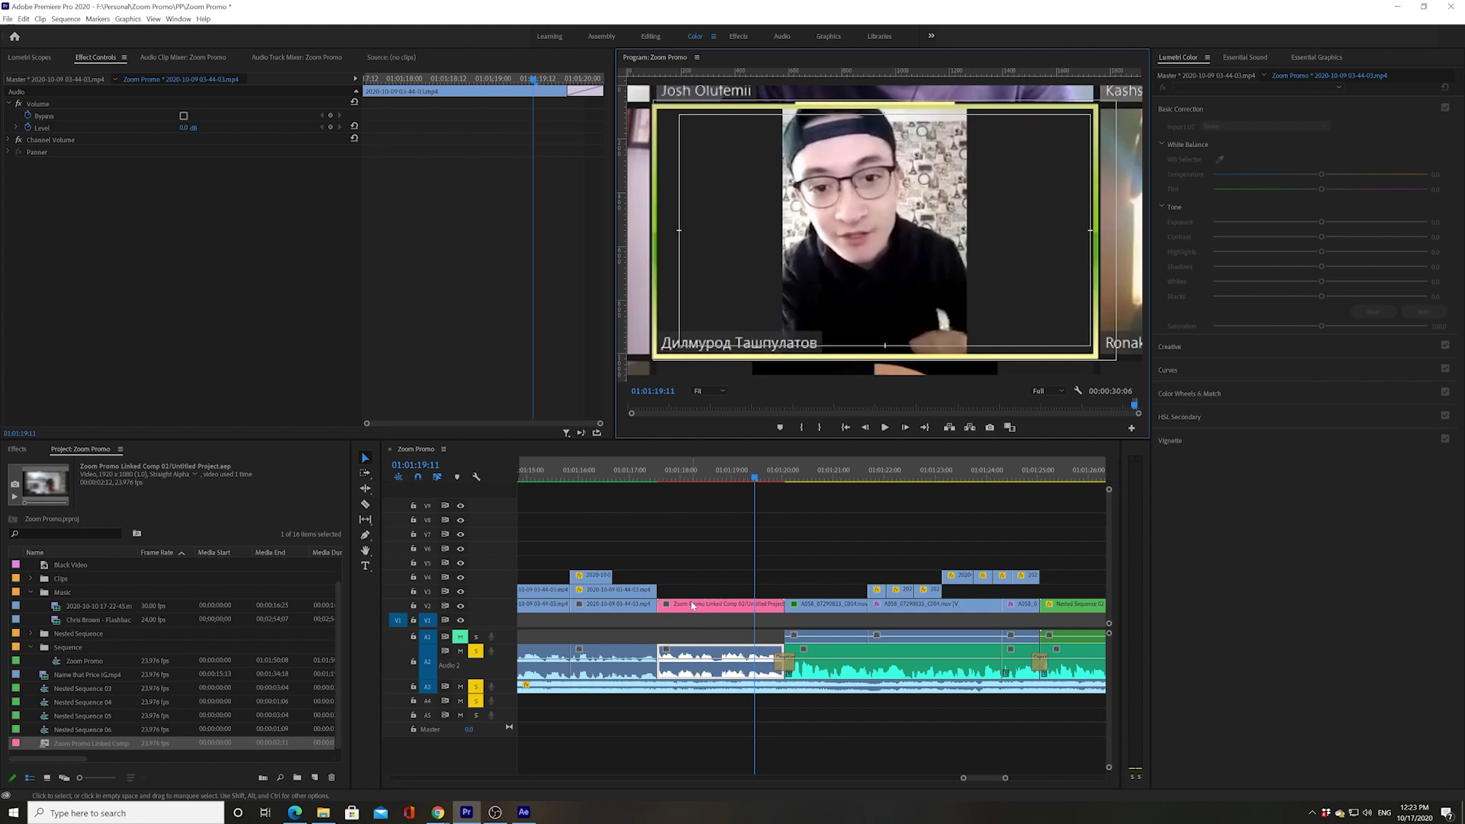
{"action": "left_click_drag", "start_coordinate": [702, 479], "coordinate": [670, 483]}
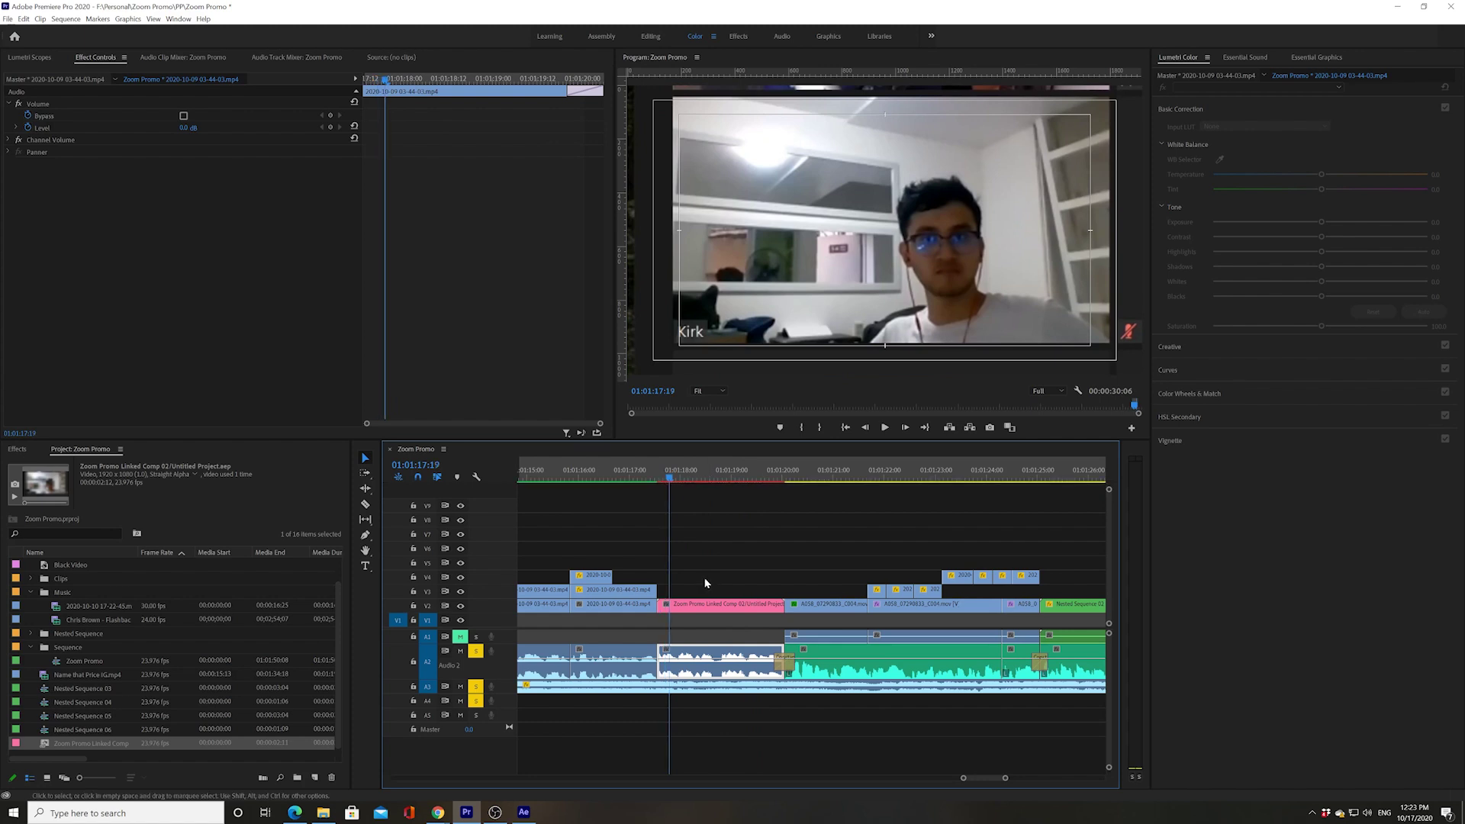
{"action": "left_click", "coordinate": [885, 427]}
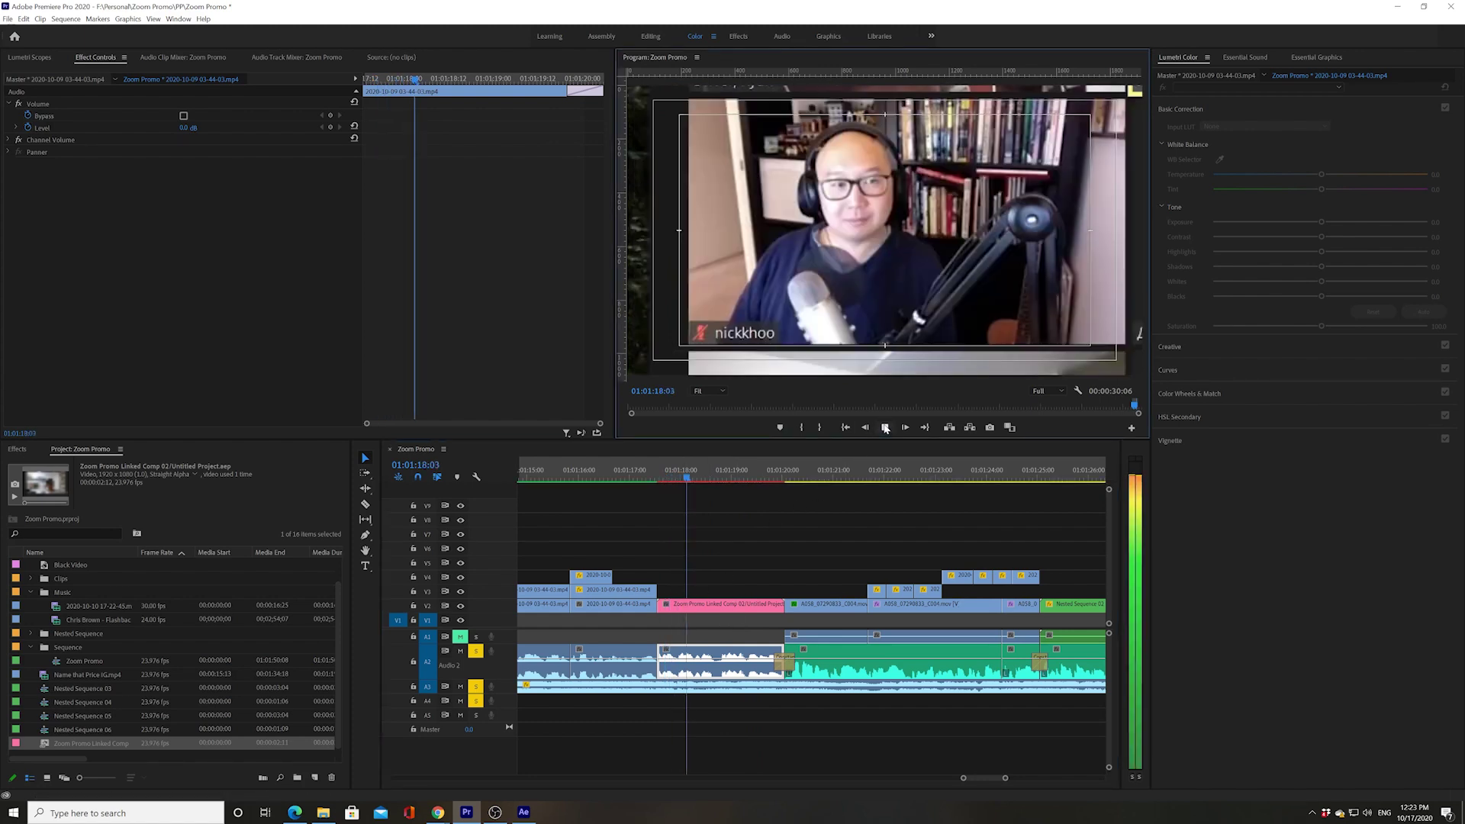
{"action": "left_click", "coordinate": [885, 428]}
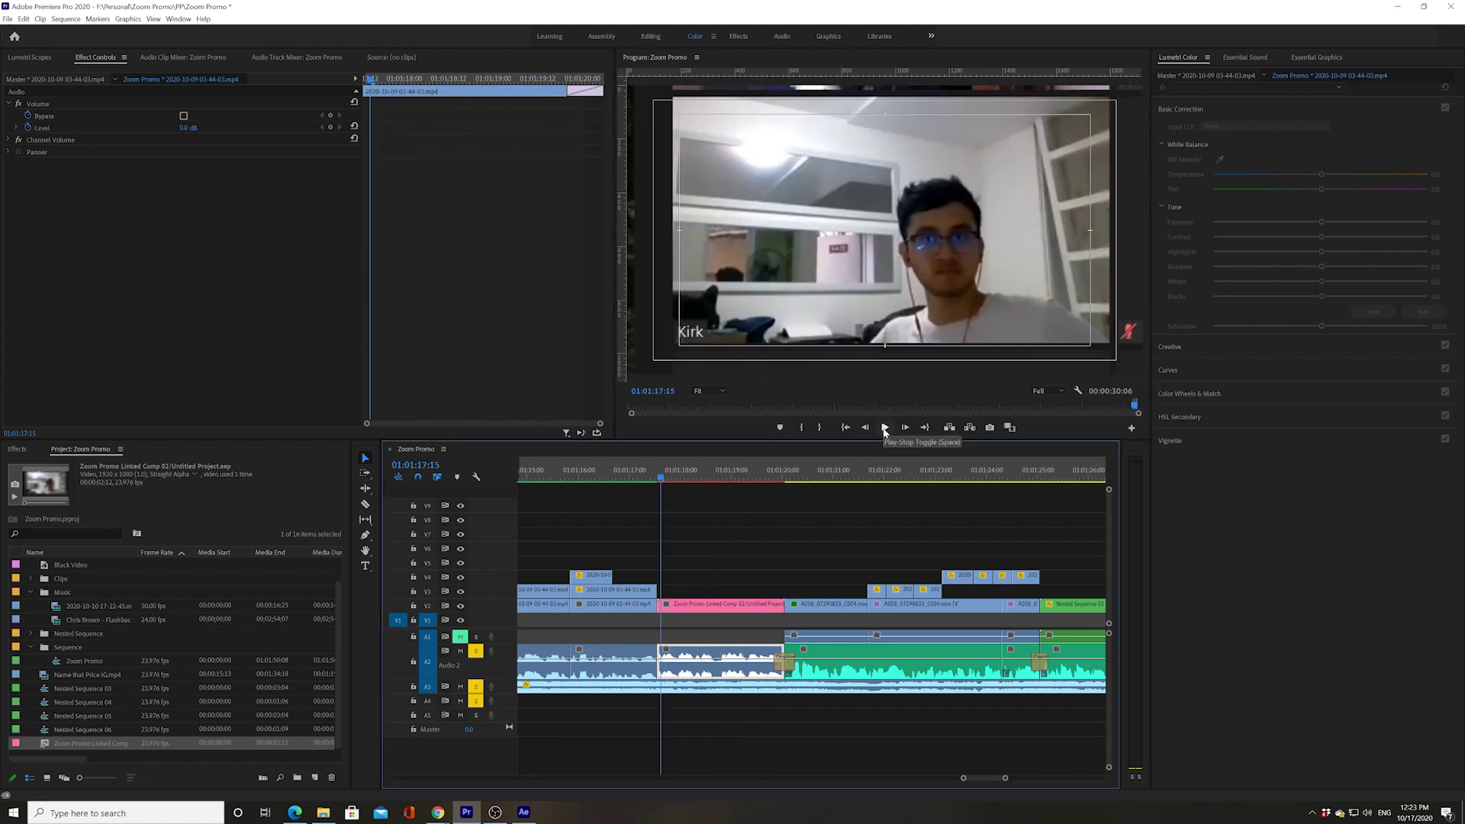
{"action": "left_click", "coordinate": [885, 428]}
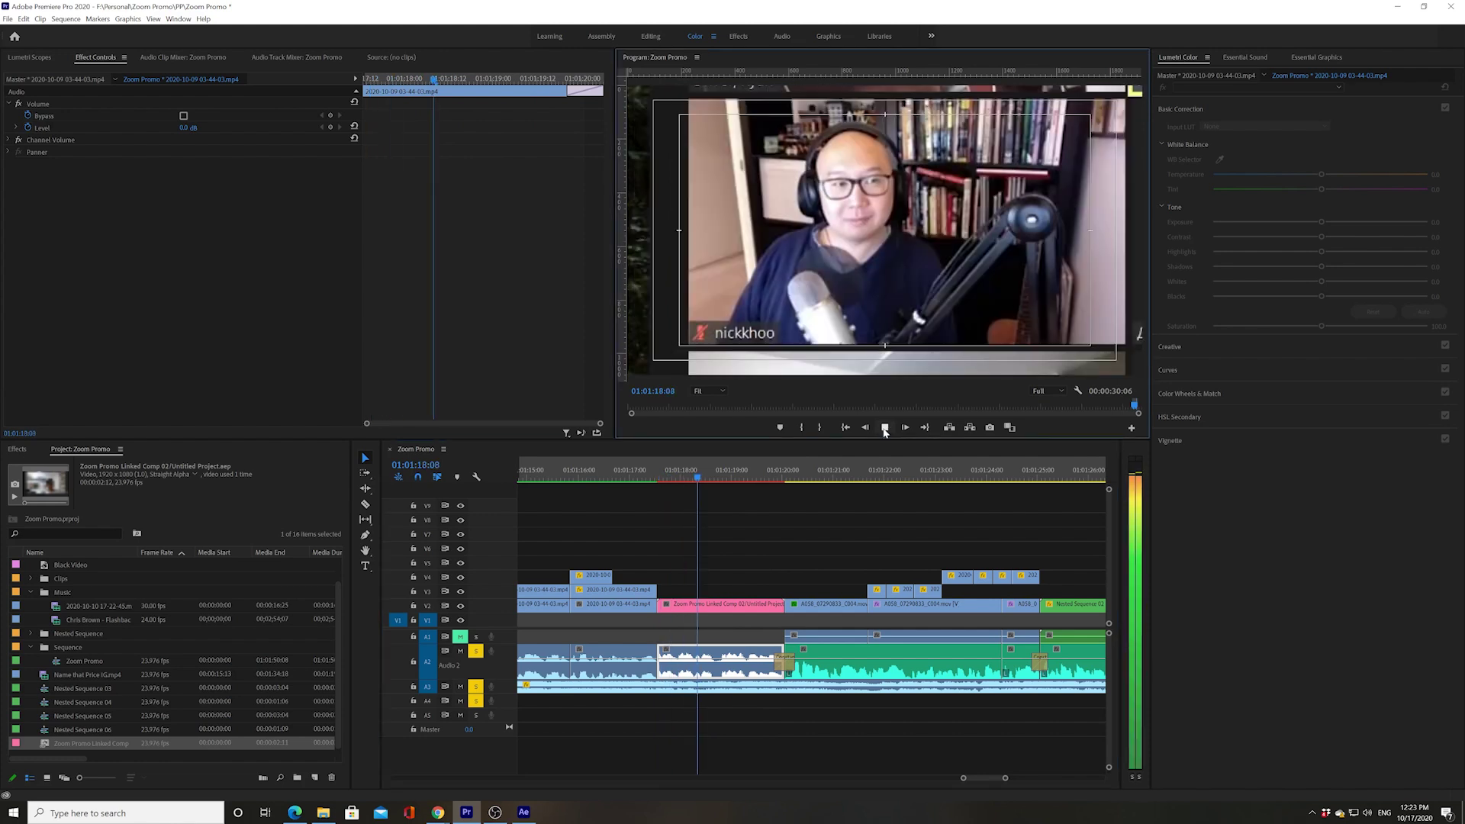
{"action": "key", "text": "space"}
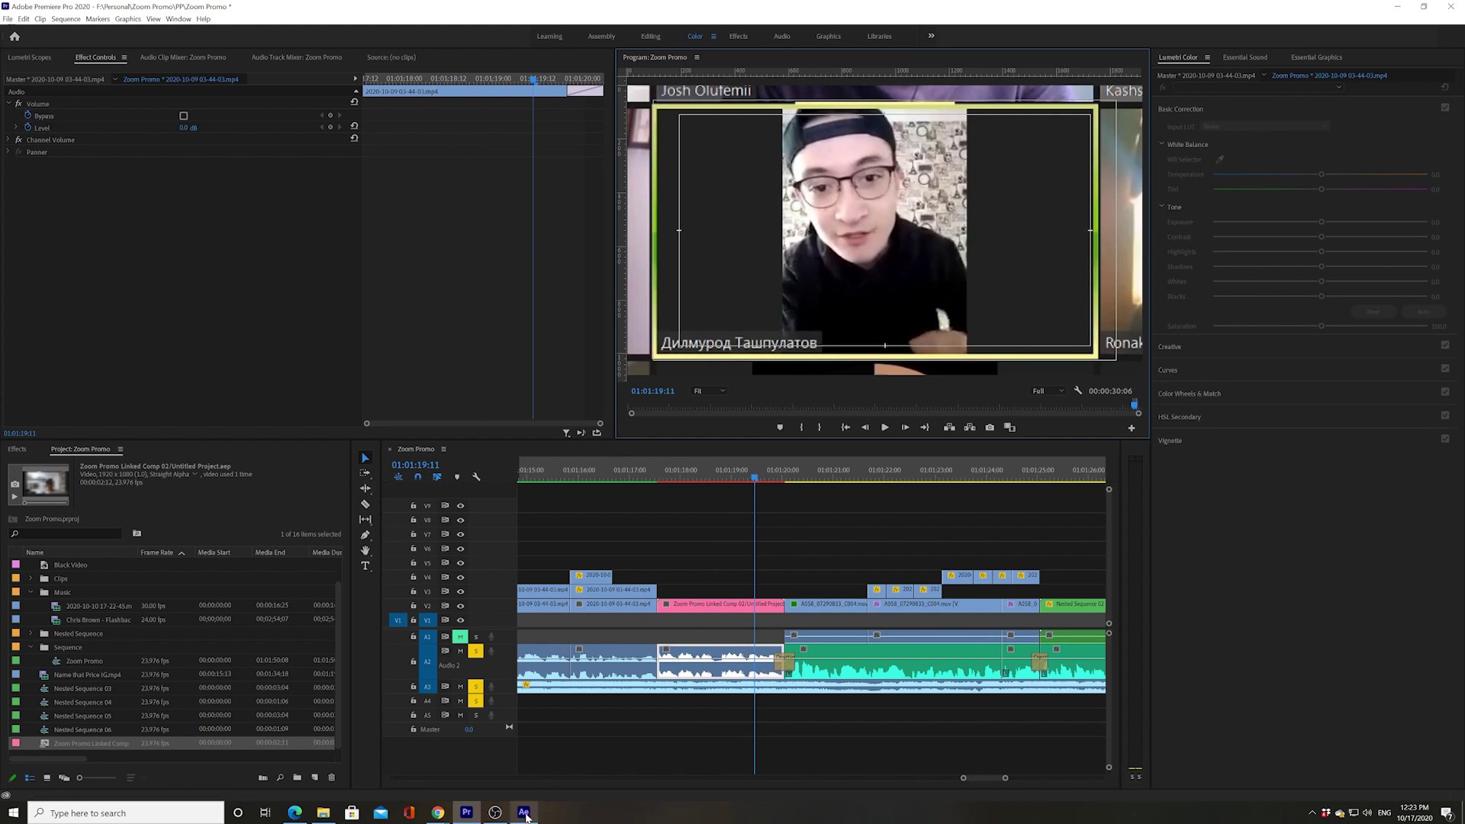
{"action": "key", "text": "alt+Tab"}
{"action": "left_click", "coordinate": [468, 810]}
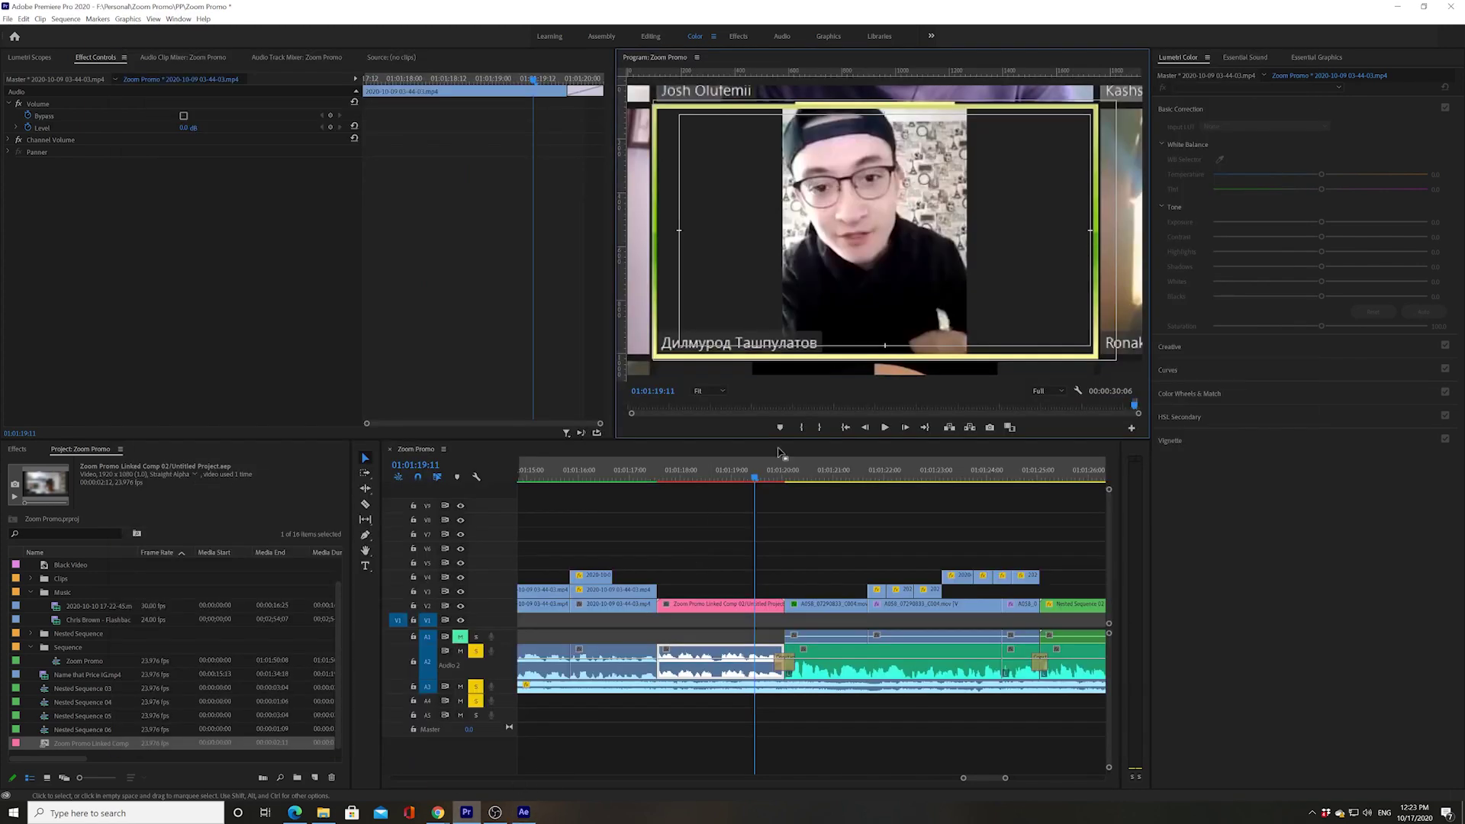
{"action": "left_click", "coordinate": [695, 471]}
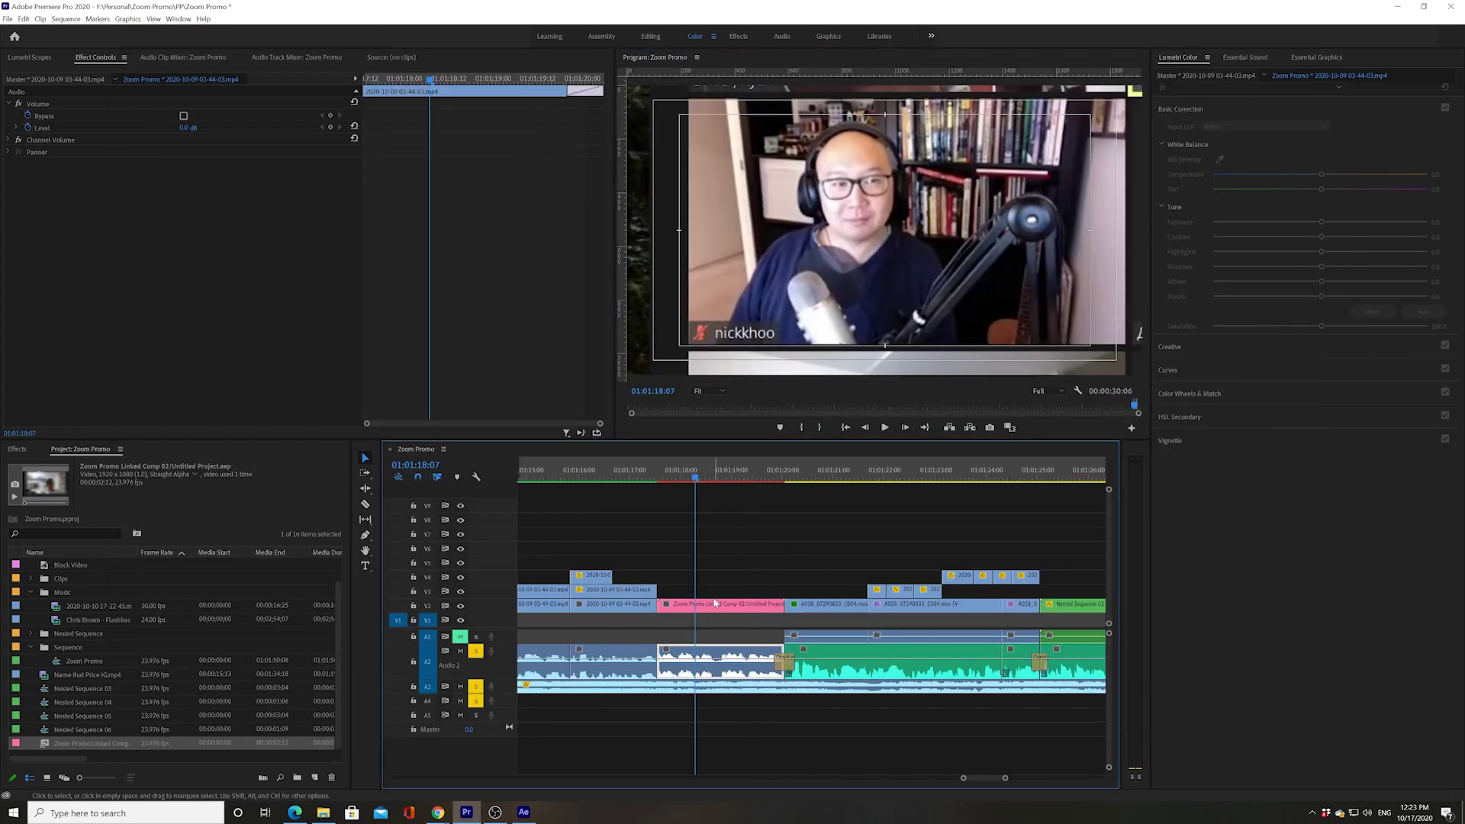
{"action": "mouse_move", "coordinate": [694, 476]}
{"action": "left_mouse_down"}
{"action": "mouse_move", "coordinate": [707, 479]}
{"action": "mouse_move", "coordinate": [671, 490]}
{"action": "left_mouse_up"}
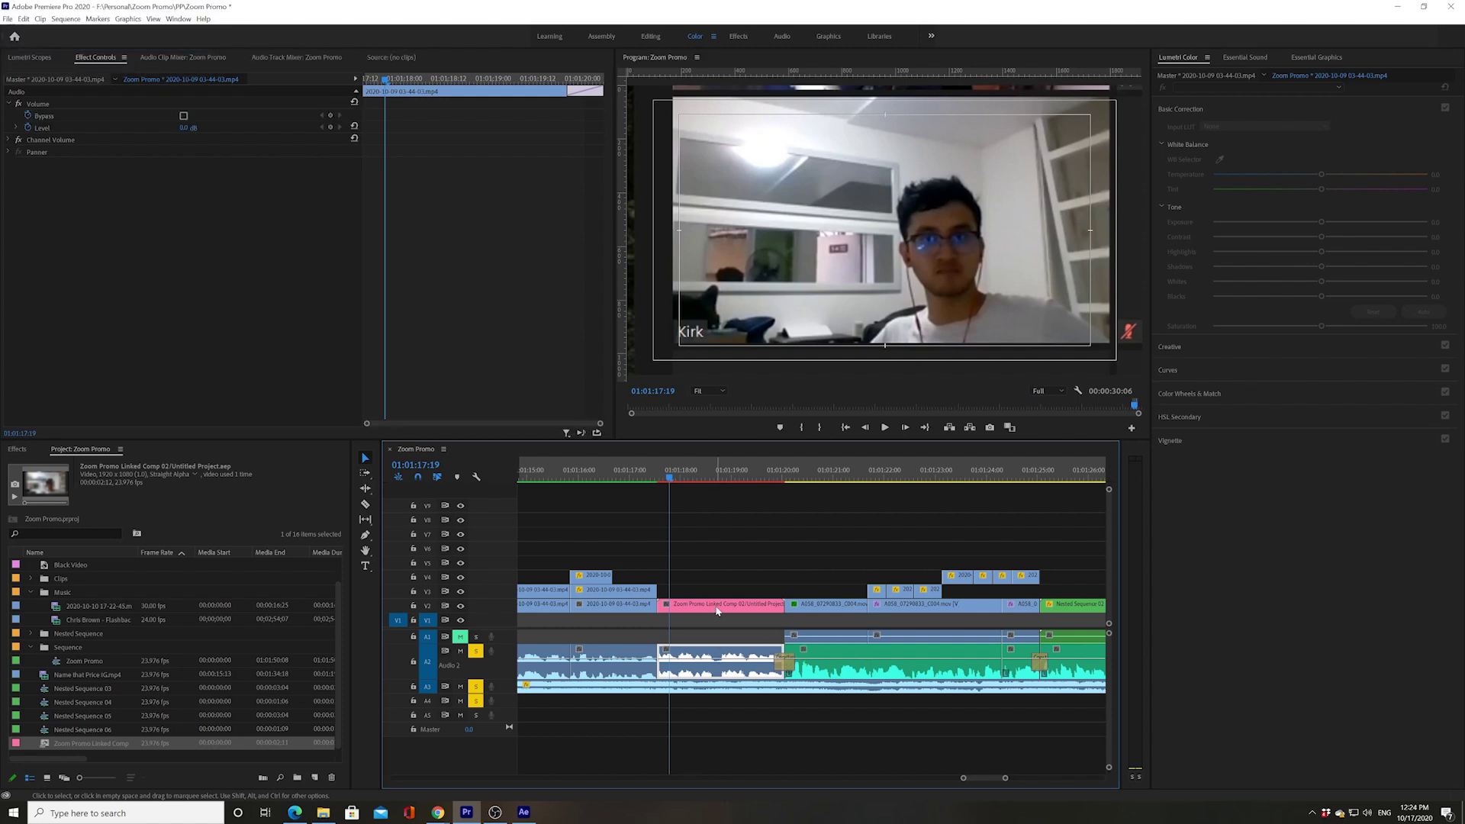
Step: Select the pink linked composition clip with the playhead near 01:01:18:01
{"action": "left_click", "coordinate": [715, 479]}
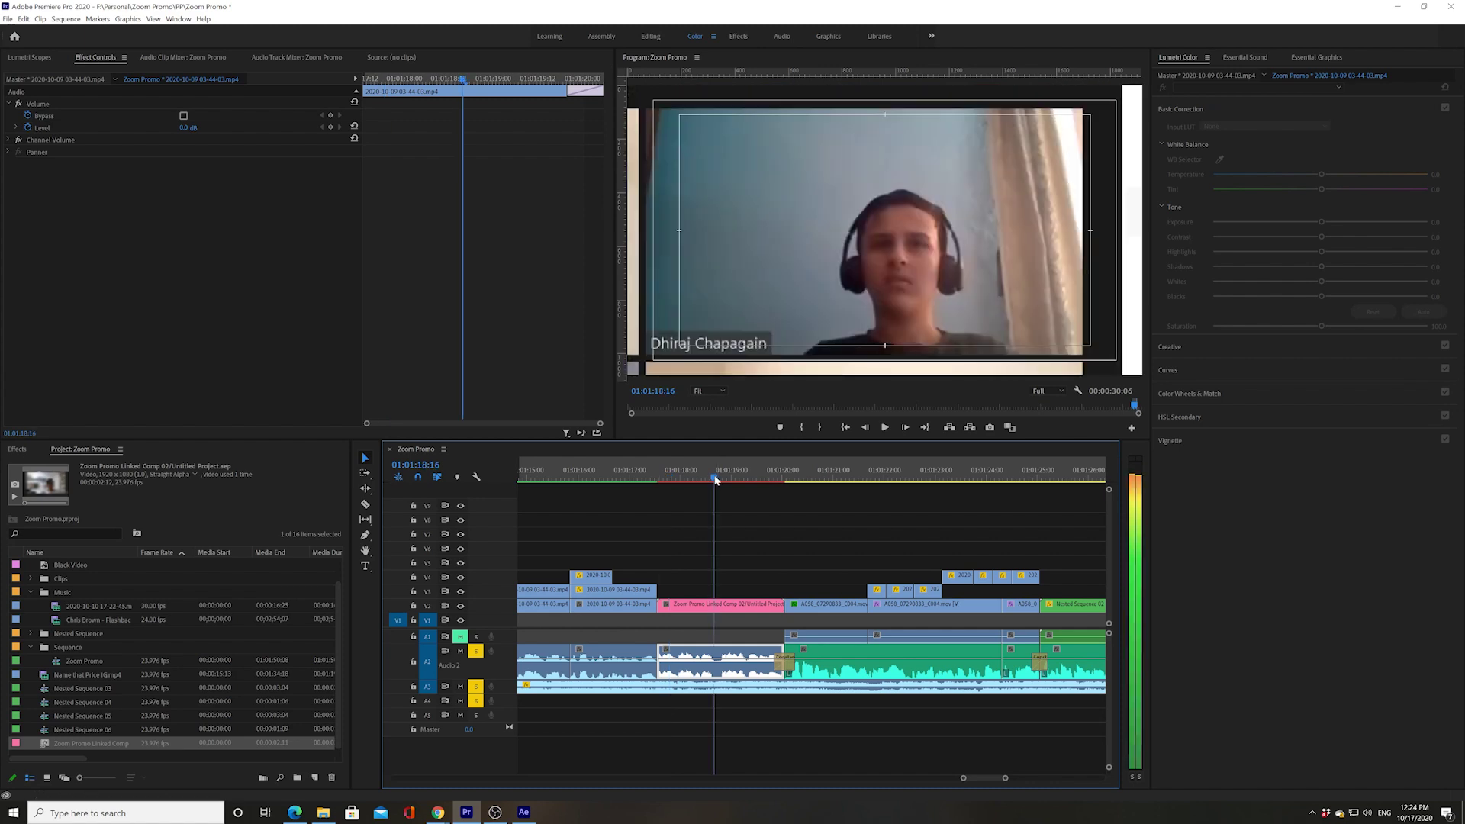
{"action": "left_click", "coordinate": [708, 608]}
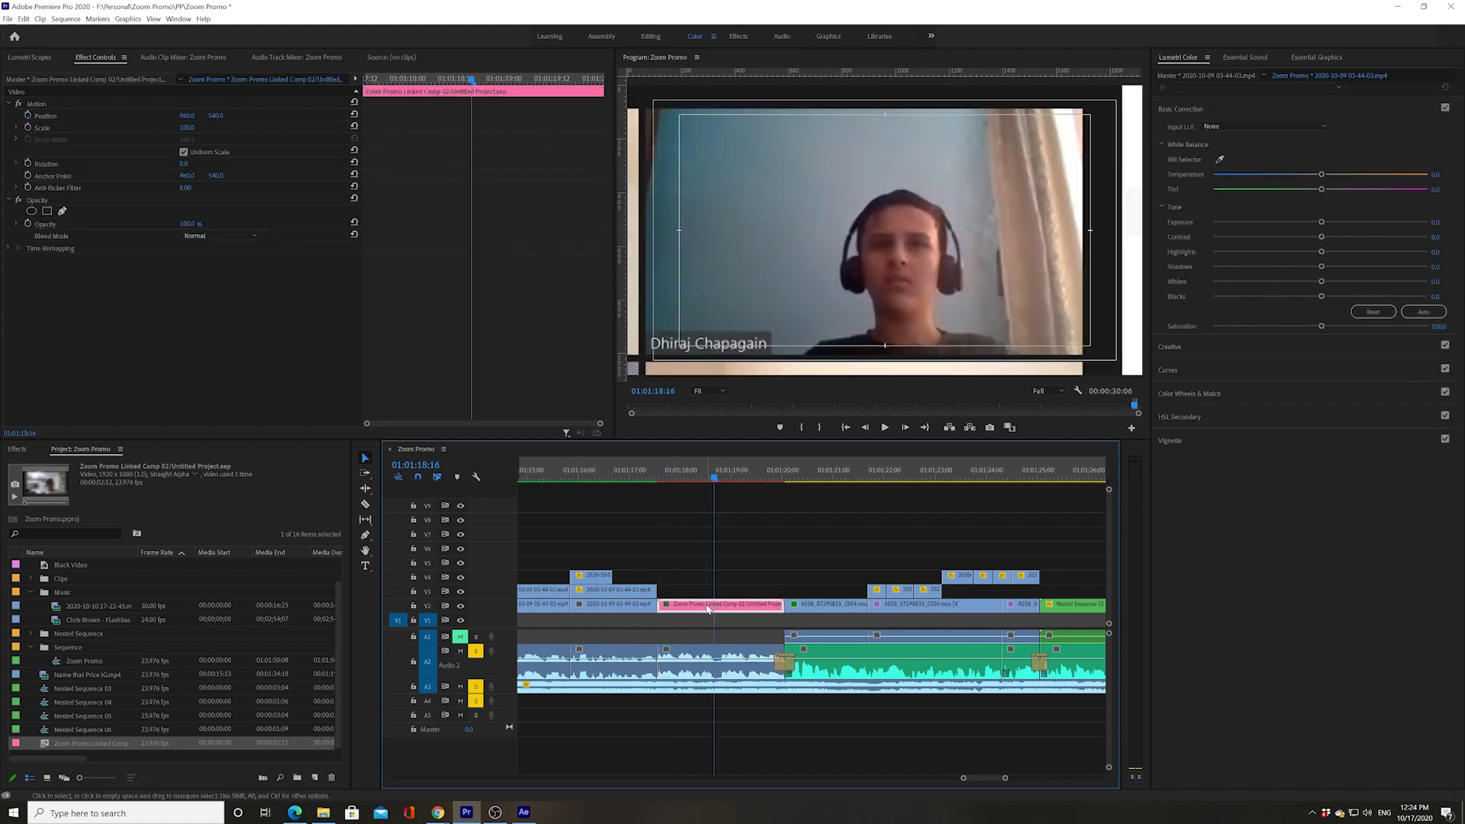
{"action": "mouse_move", "coordinate": [715, 479]}
{"action": "left_mouse_down"}
{"action": "mouse_move", "coordinate": [669, 483]}
{"action": "mouse_move", "coordinate": [702, 475]}
{"action": "left_mouse_up"}
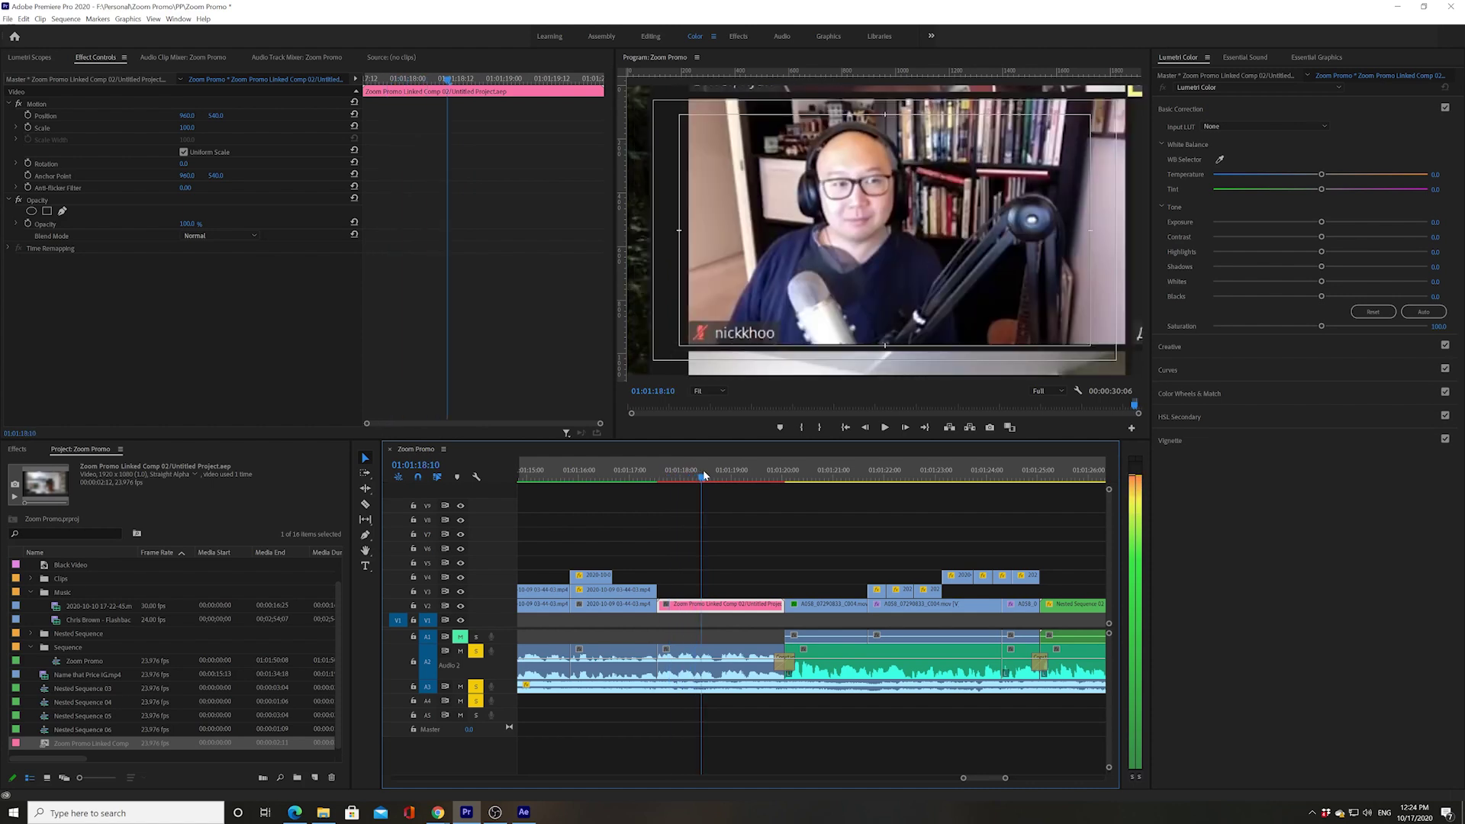
{"action": "left_click", "coordinate": [742, 595]}
{"action": "left_click", "coordinate": [739, 606]}
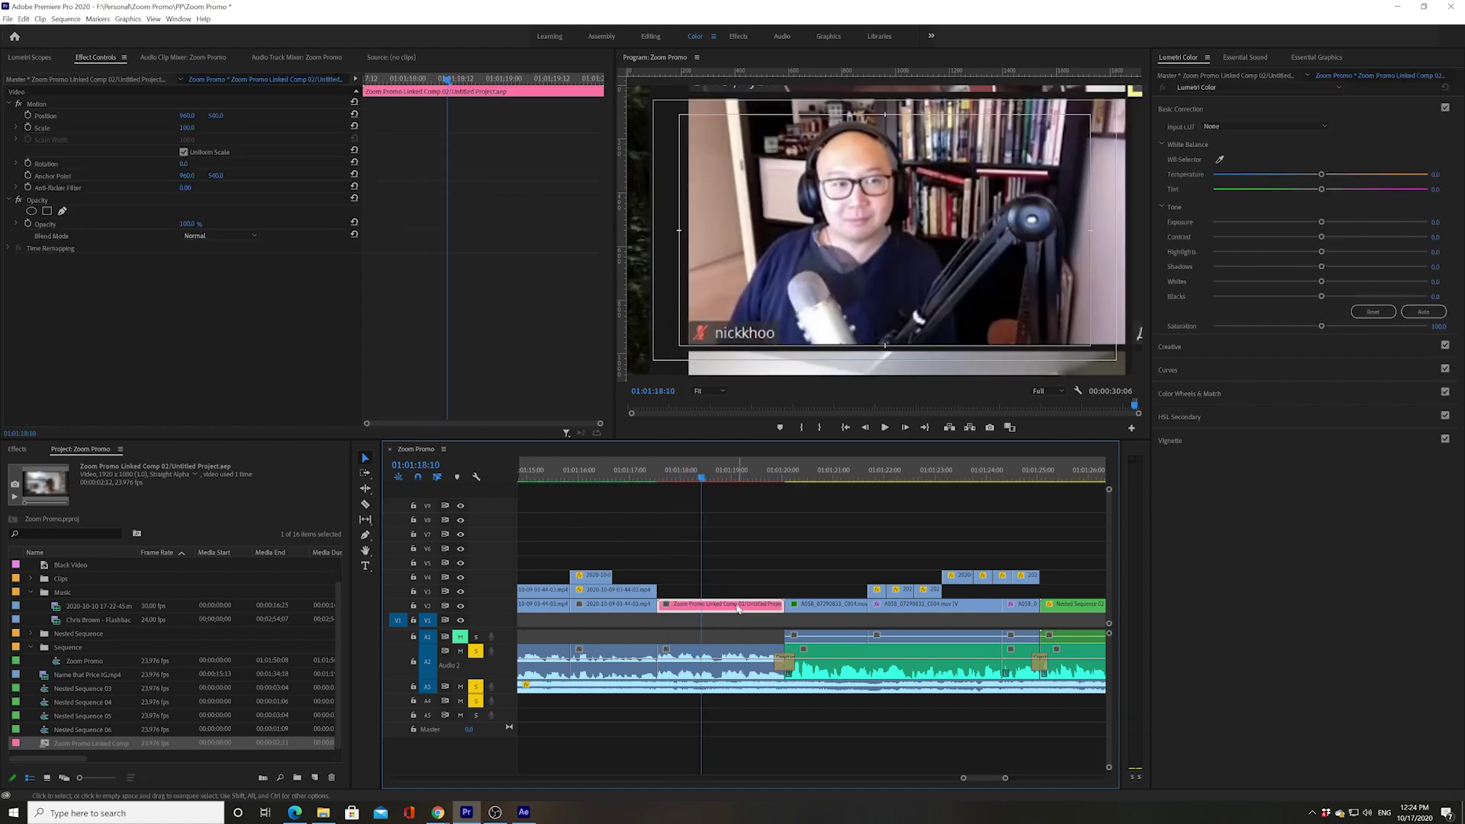
{"action": "key", "text": "Left"}
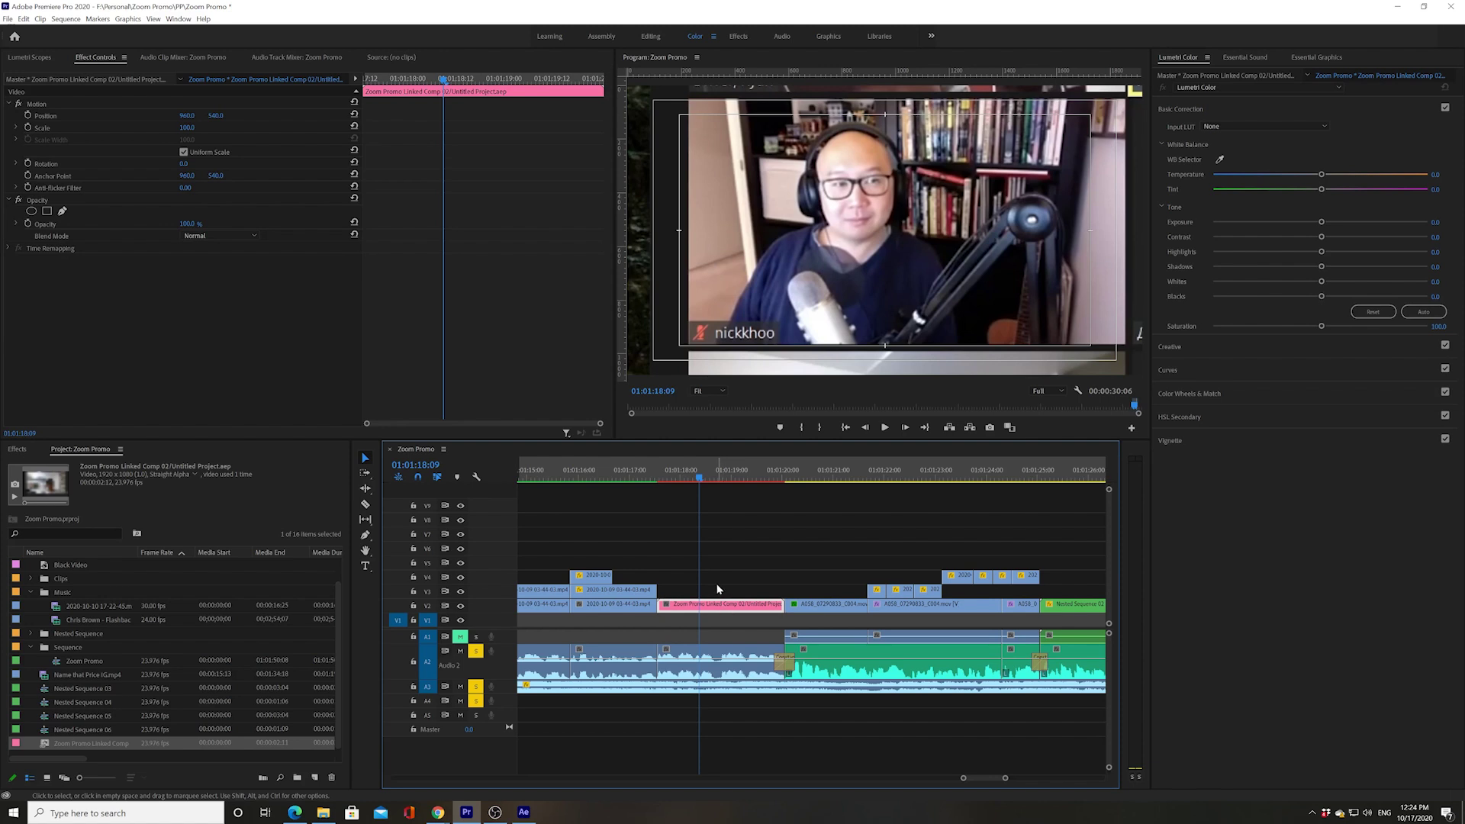
Step: Open the pink clip's original composition in After Effects with Edit Original, then close the project
{"action": "right_click", "coordinate": [722, 612]}
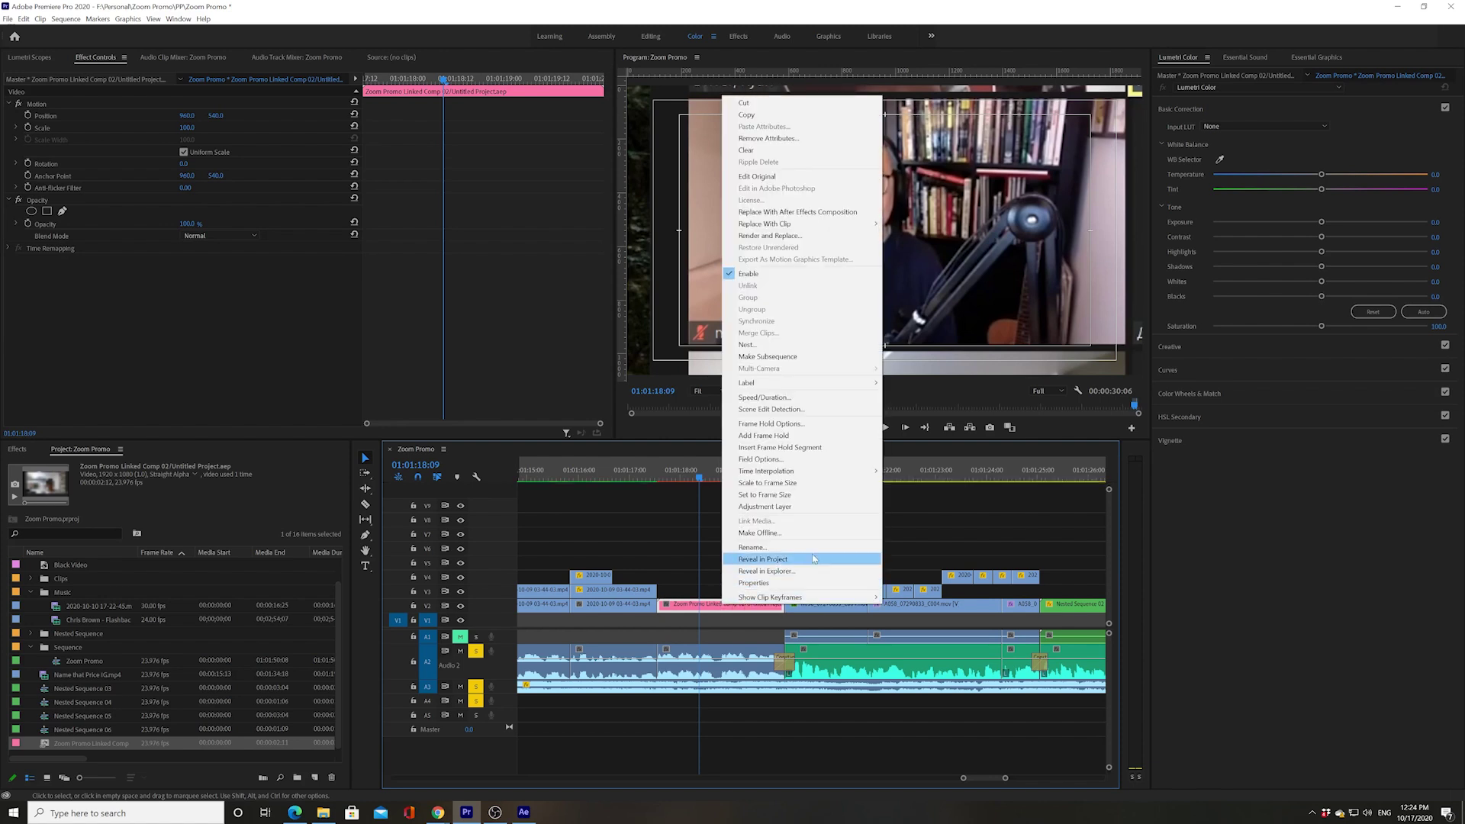
{"action": "left_click", "coordinate": [524, 813]}
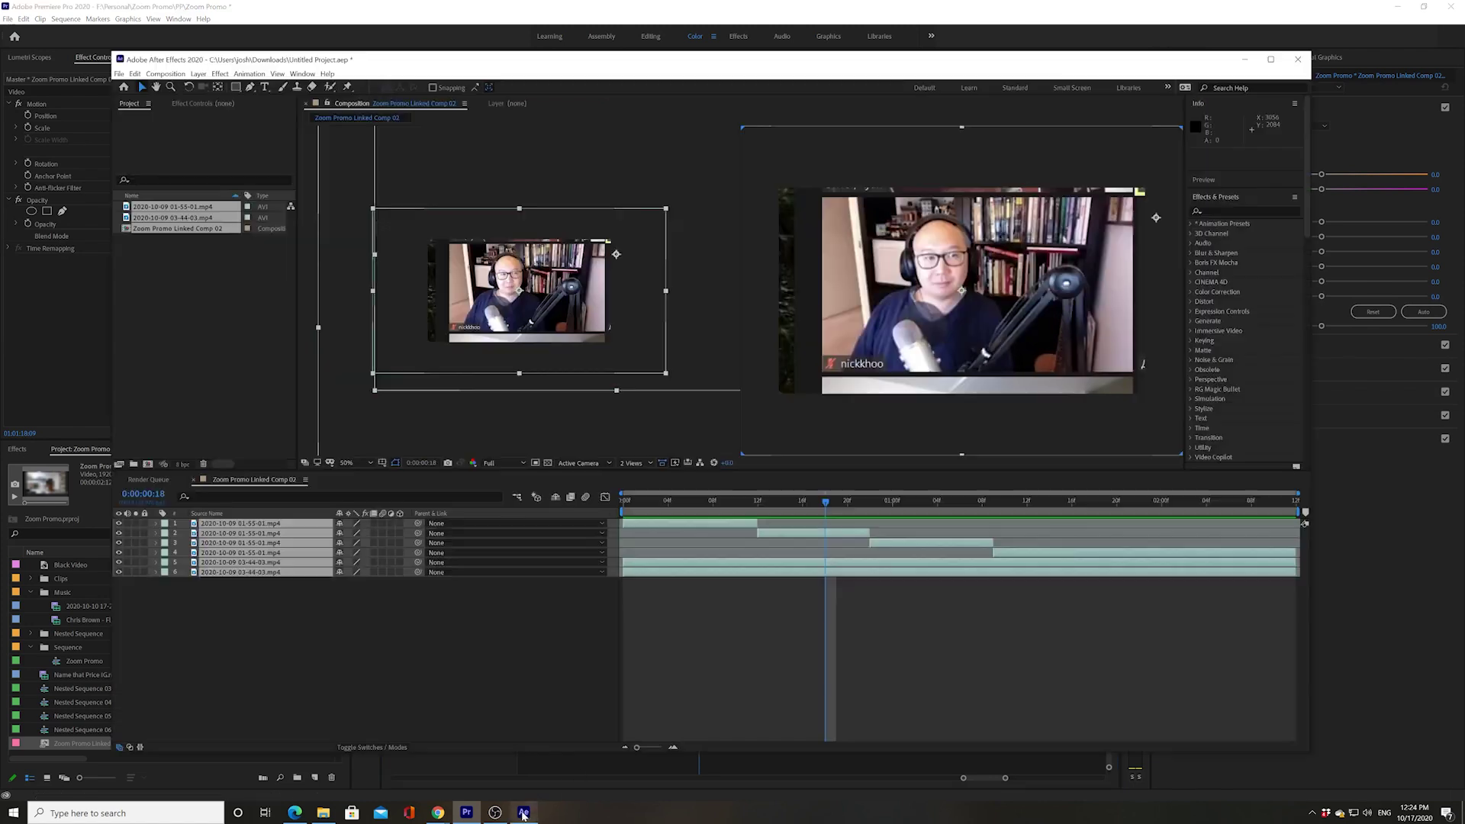
{"action": "right_click", "coordinate": [524, 812]}
{"action": "left_click", "coordinate": [524, 790]}
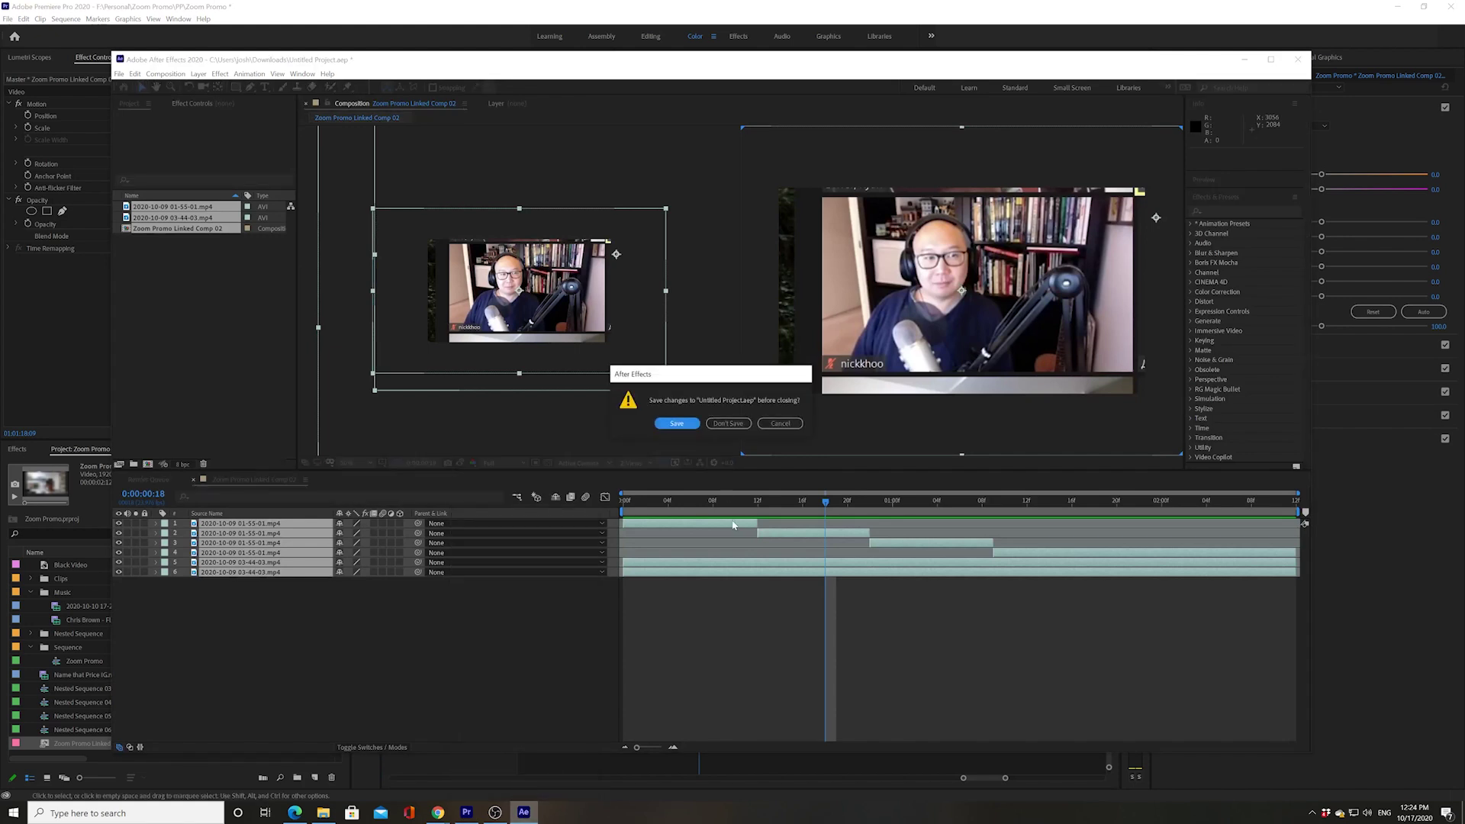
Step: Save the After Effects project, reopen the comp via Edit Original, and close After Effects
{"action": "left_click", "coordinate": [686, 424]}
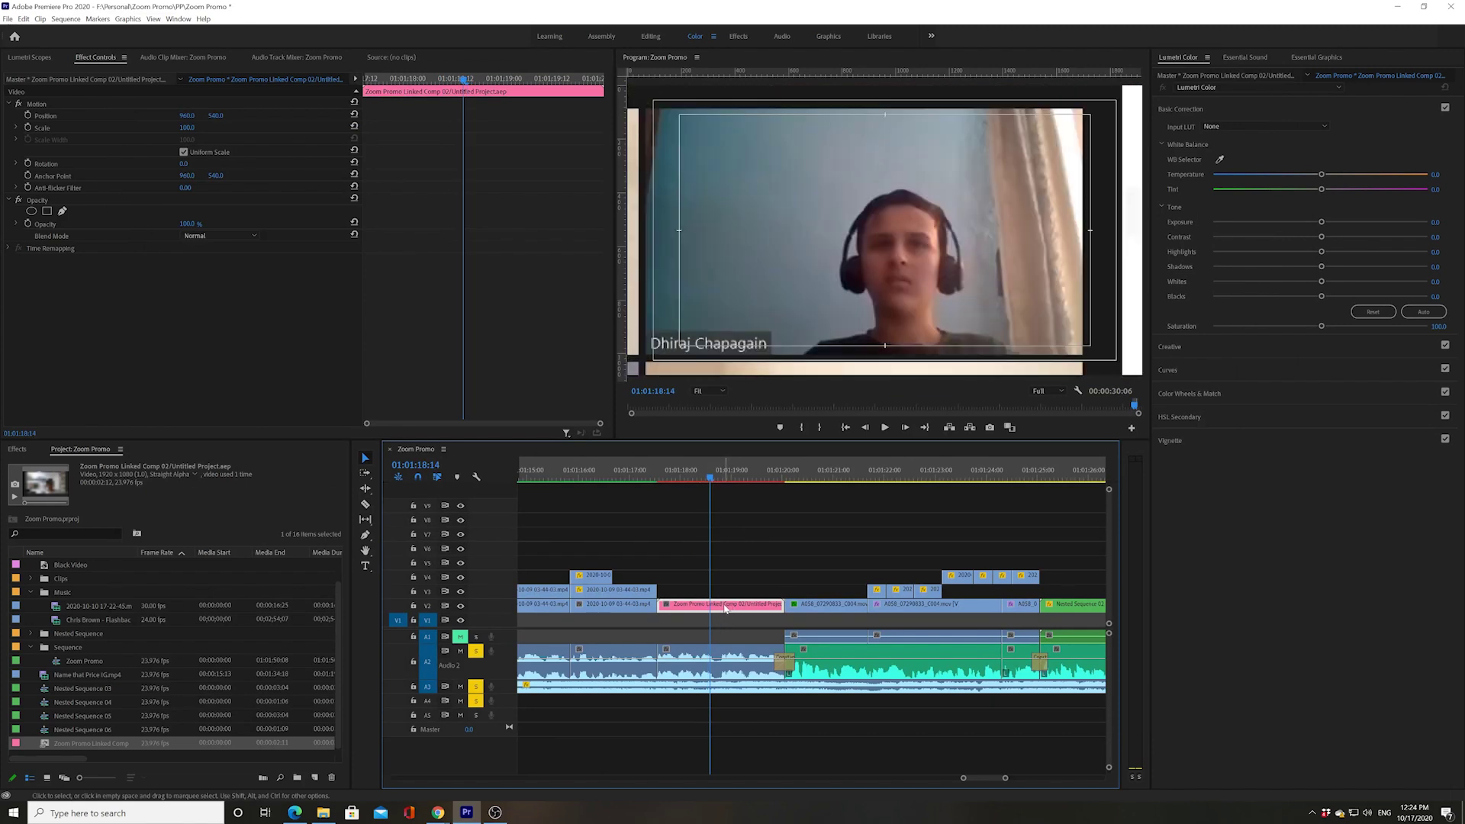
{"action": "right_click", "coordinate": [725, 608]}
{"action": "left_click", "coordinate": [783, 179]}
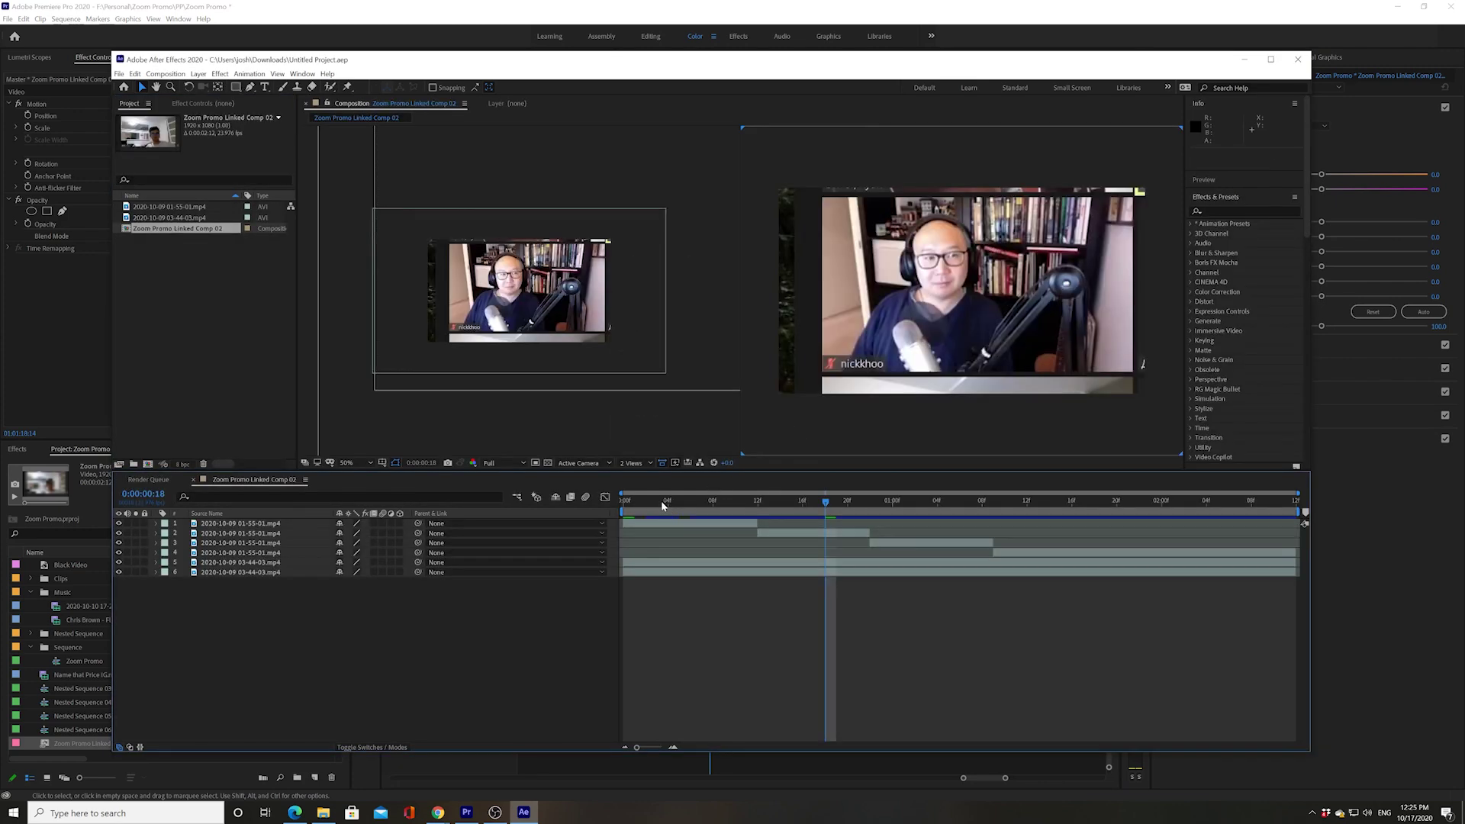
{"action": "left_click", "coordinate": [1298, 59]}
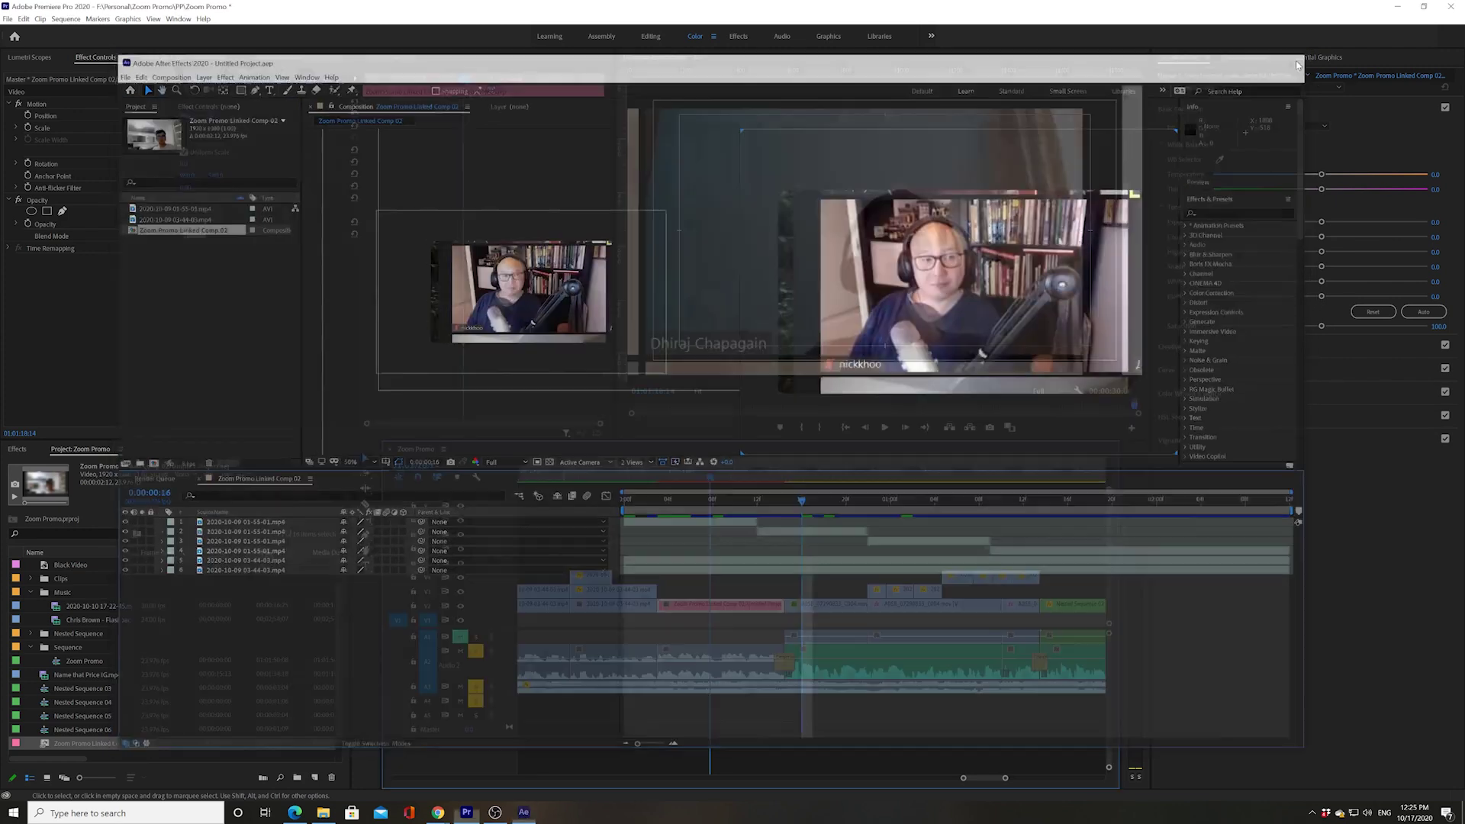
Step: Move the playhead back to about 01:01:18:03 and bring up the pink linked clip's options
{"action": "left_click_drag", "start_coordinate": [739, 477], "coordinate": [693, 477]}
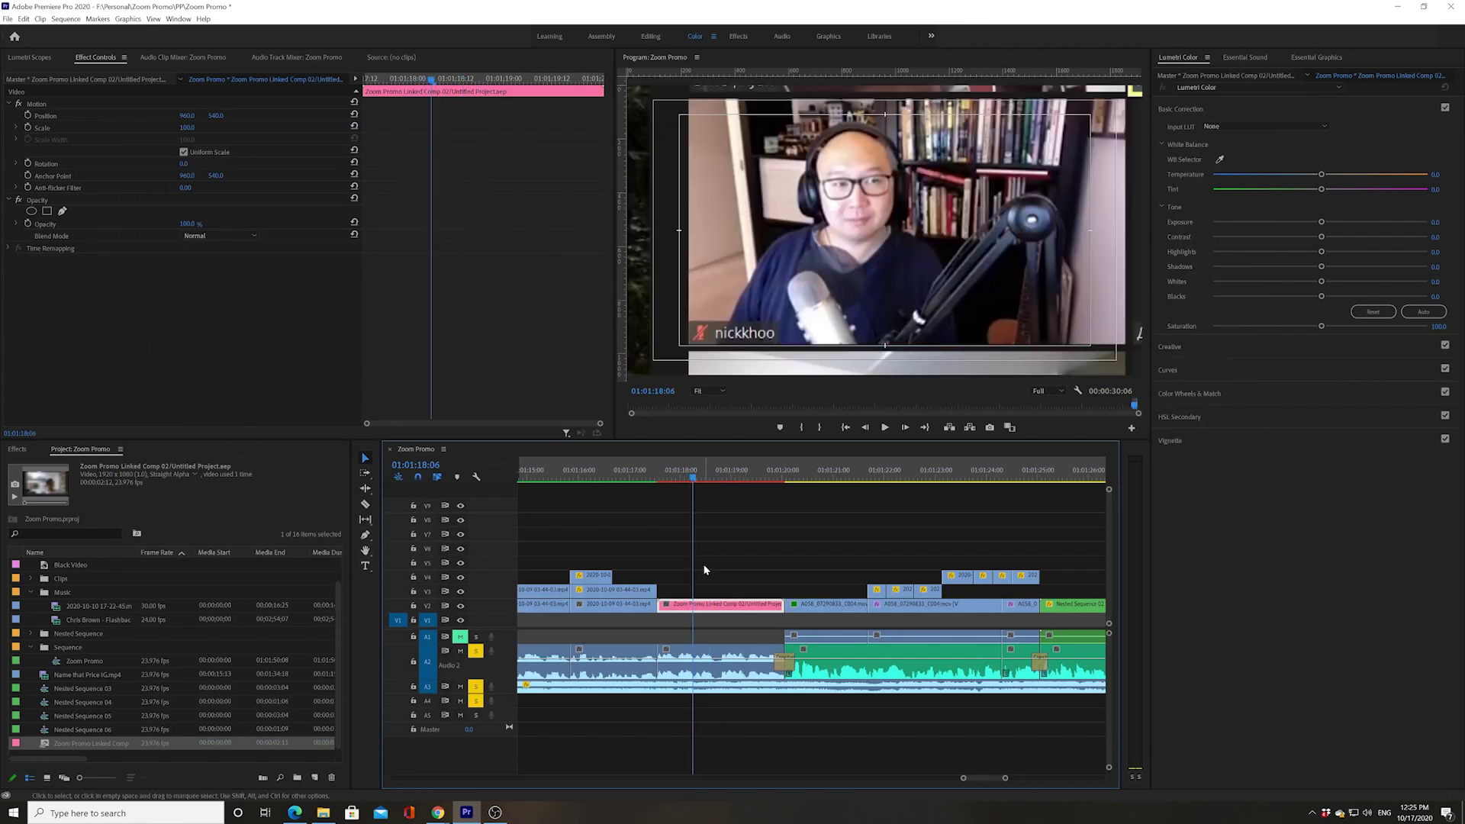
{"action": "mouse_move", "coordinate": [700, 479]}
{"action": "left_mouse_down"}
{"action": "mouse_move", "coordinate": [725, 477]}
{"action": "mouse_move", "coordinate": [687, 477]}
{"action": "left_mouse_up"}
{"action": "right_click", "coordinate": [718, 610]}
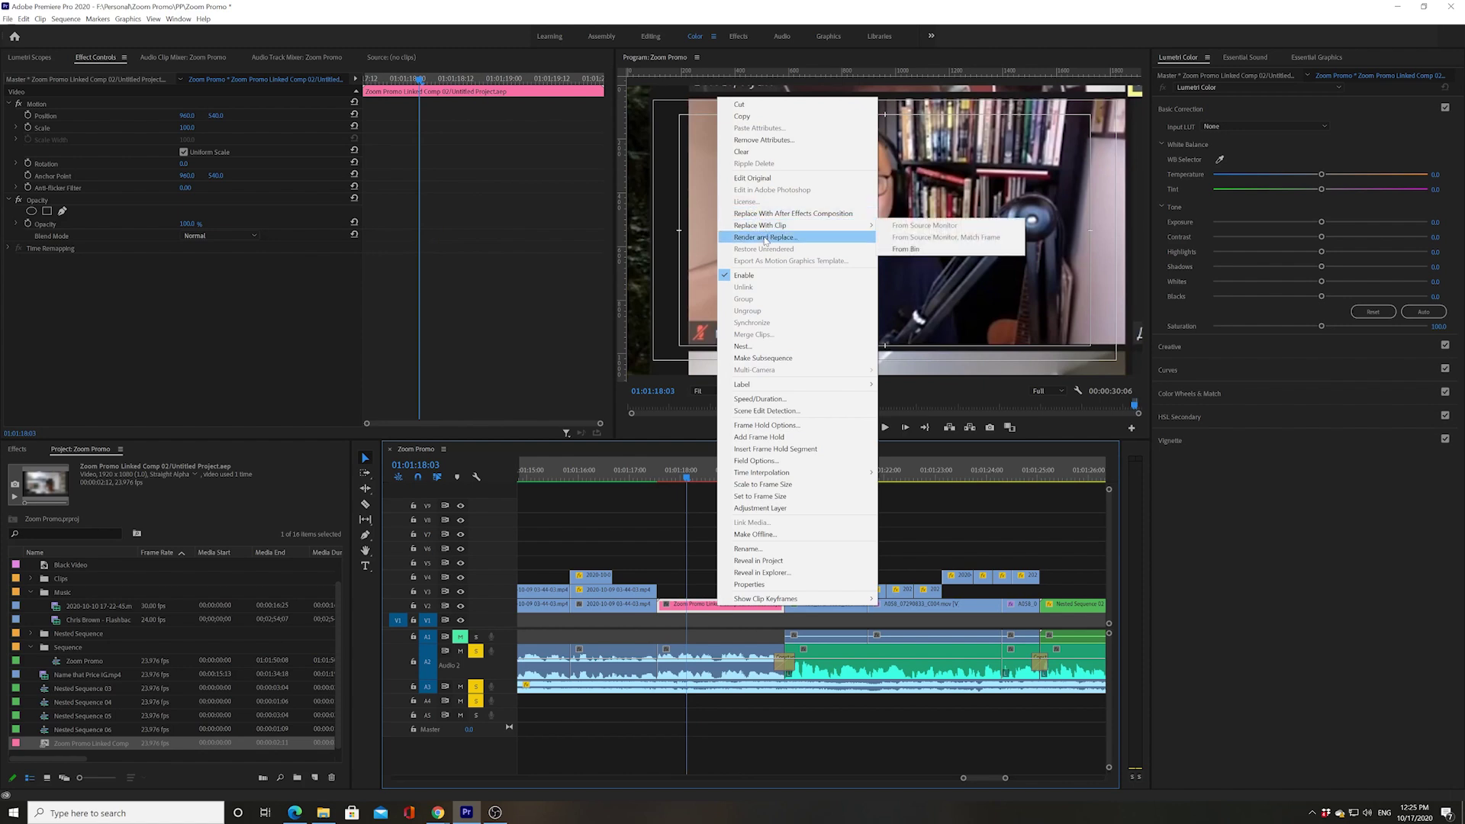
Step: Render and Replace the linked clip as a QuickTime file, leaving the playhead at 01:01:17:23
{"action": "left_click", "coordinate": [764, 237]}
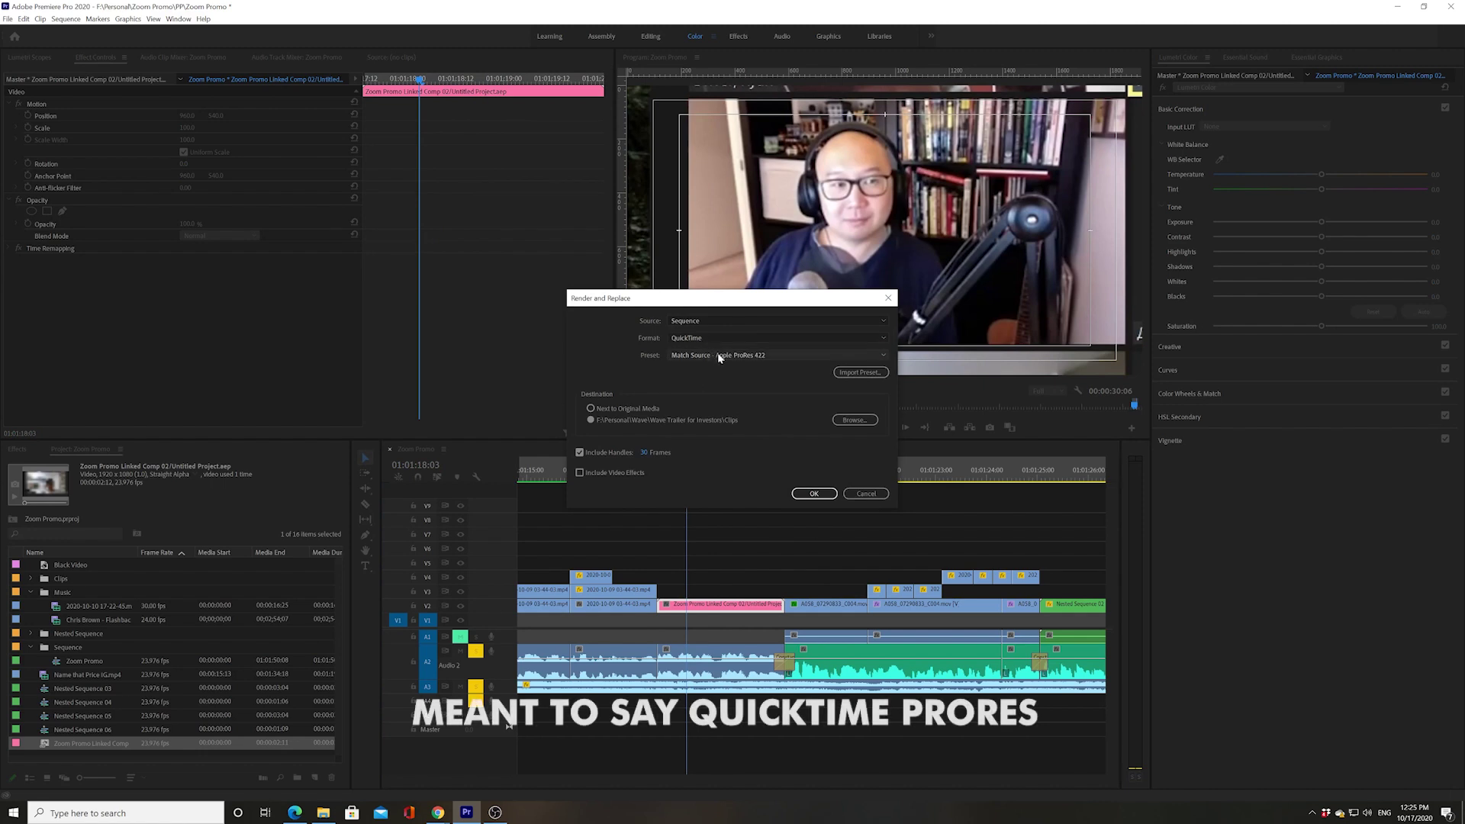
{"action": "left_click", "coordinate": [813, 494]}
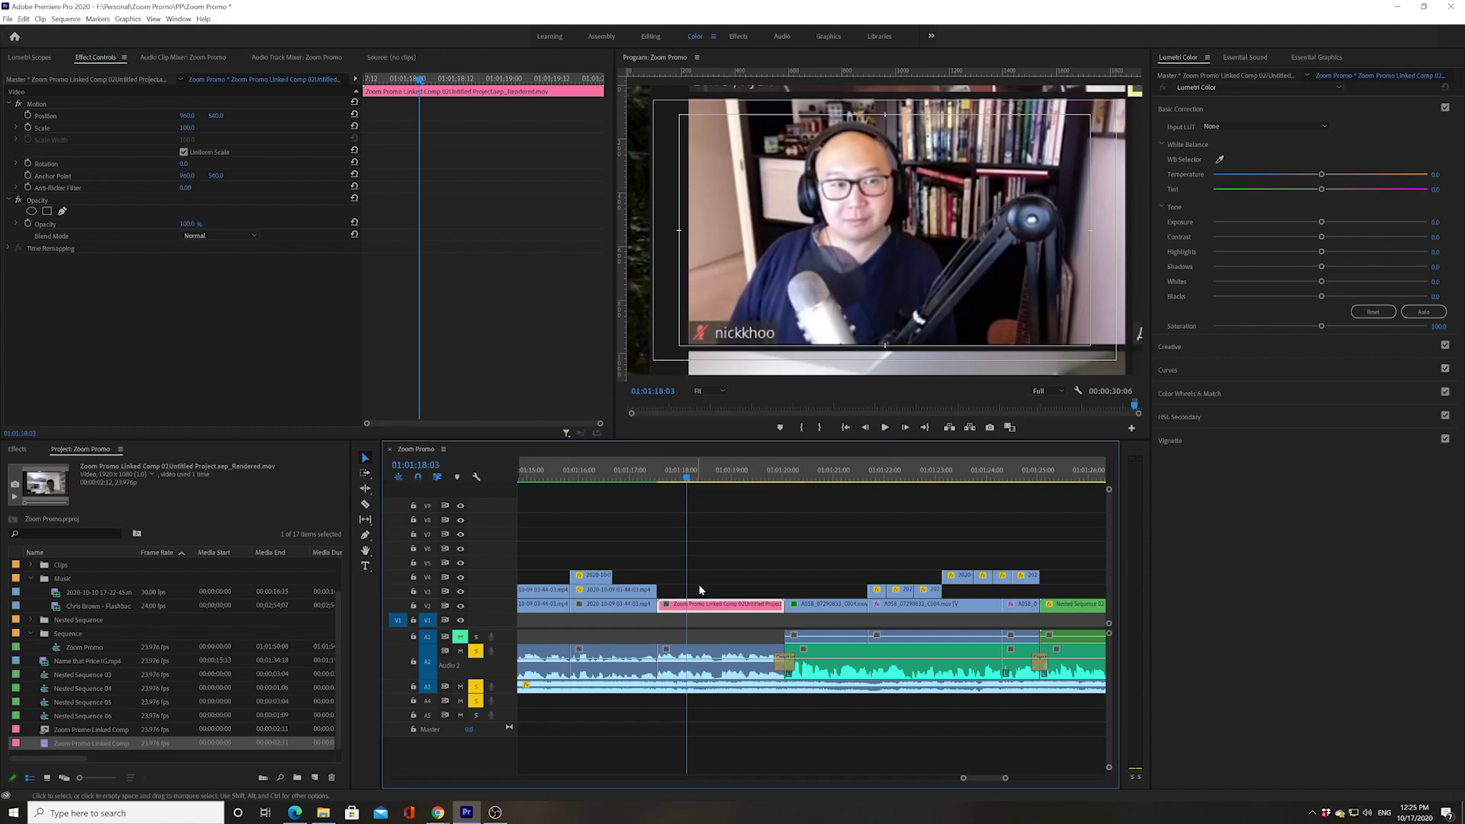
{"action": "left_click", "coordinate": [678, 477]}
Step: Match-frame the rendered clip, load the V2 Zoom call and A058 clips, and play from 01:01:17:07
{"action": "key", "text": "Left"}
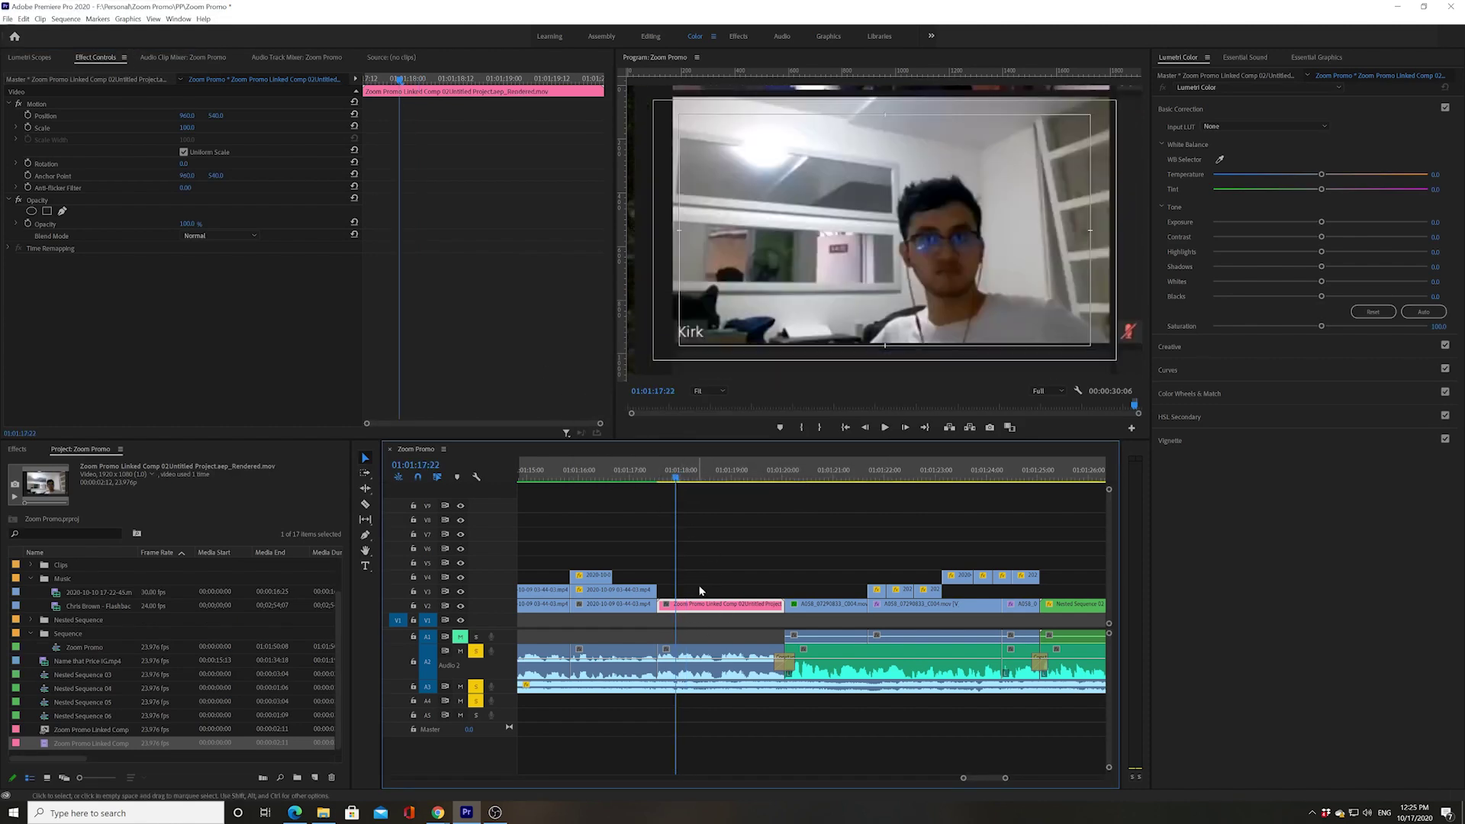
{"action": "key", "text": "f"}
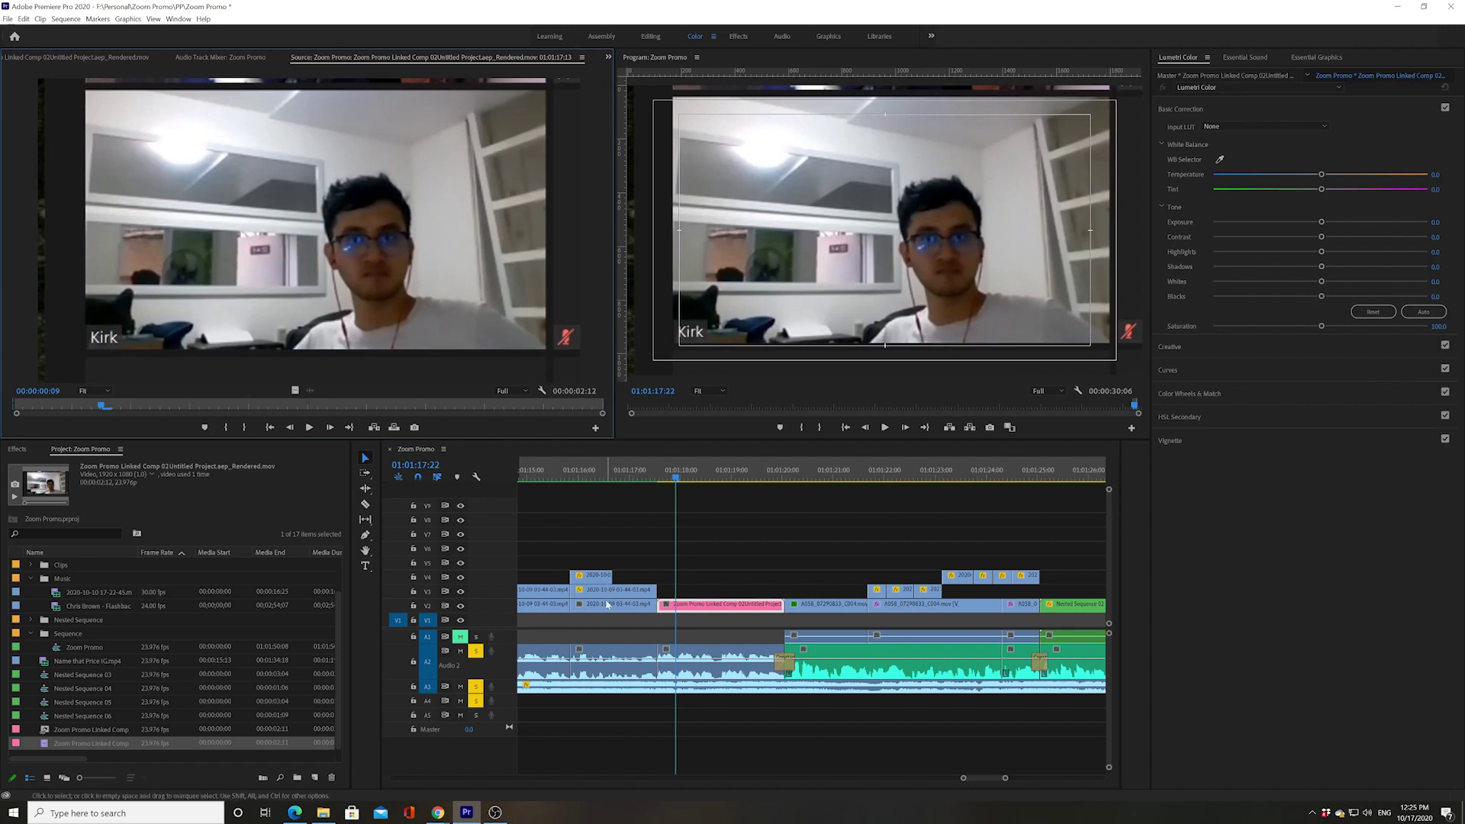
{"action": "double_click", "coordinate": [617, 604]}
{"action": "double_click", "coordinate": [807, 607]}
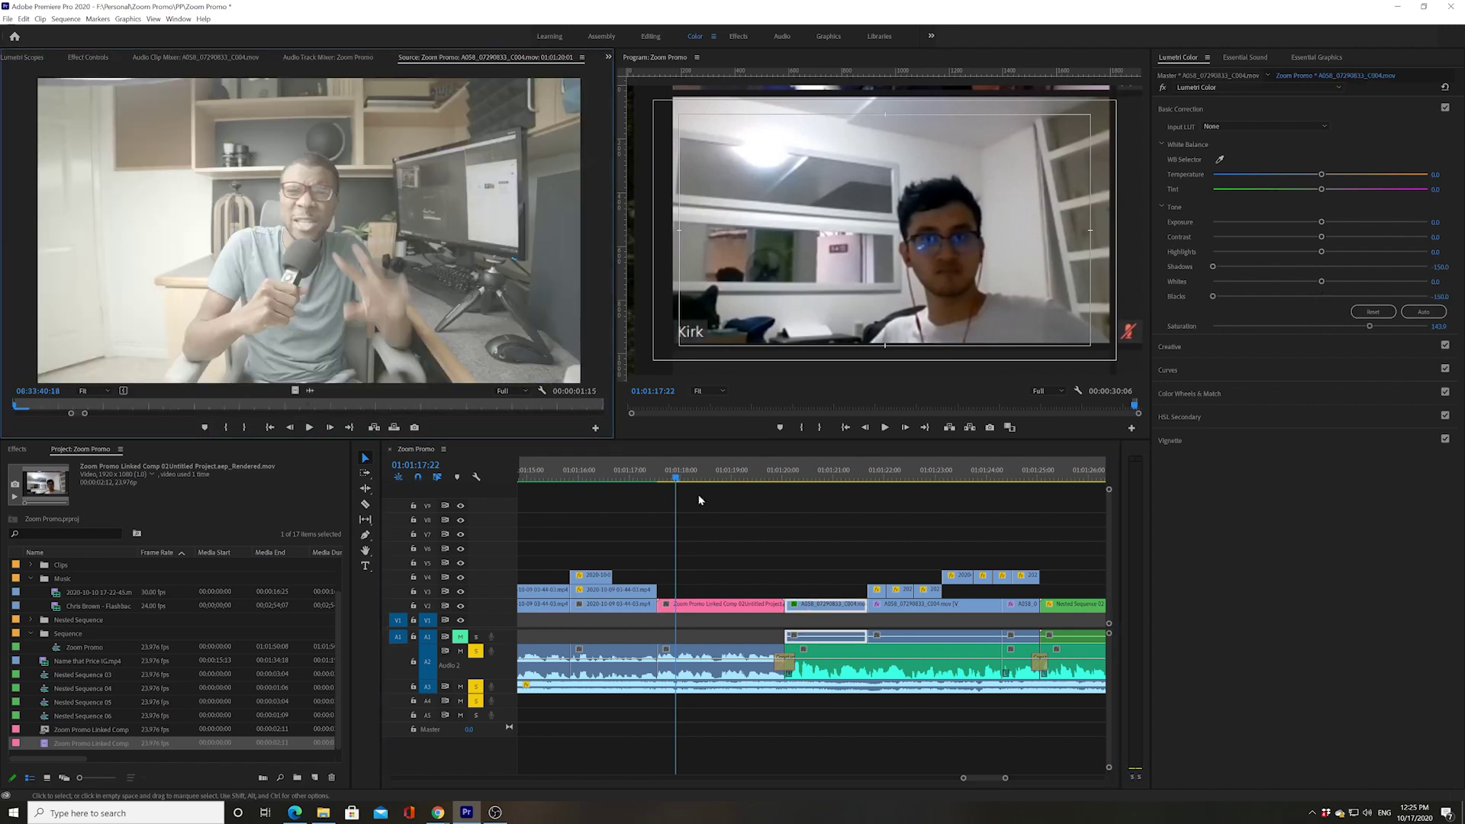
{"action": "left_click", "coordinate": [645, 478]}
{"action": "key", "text": "space"}
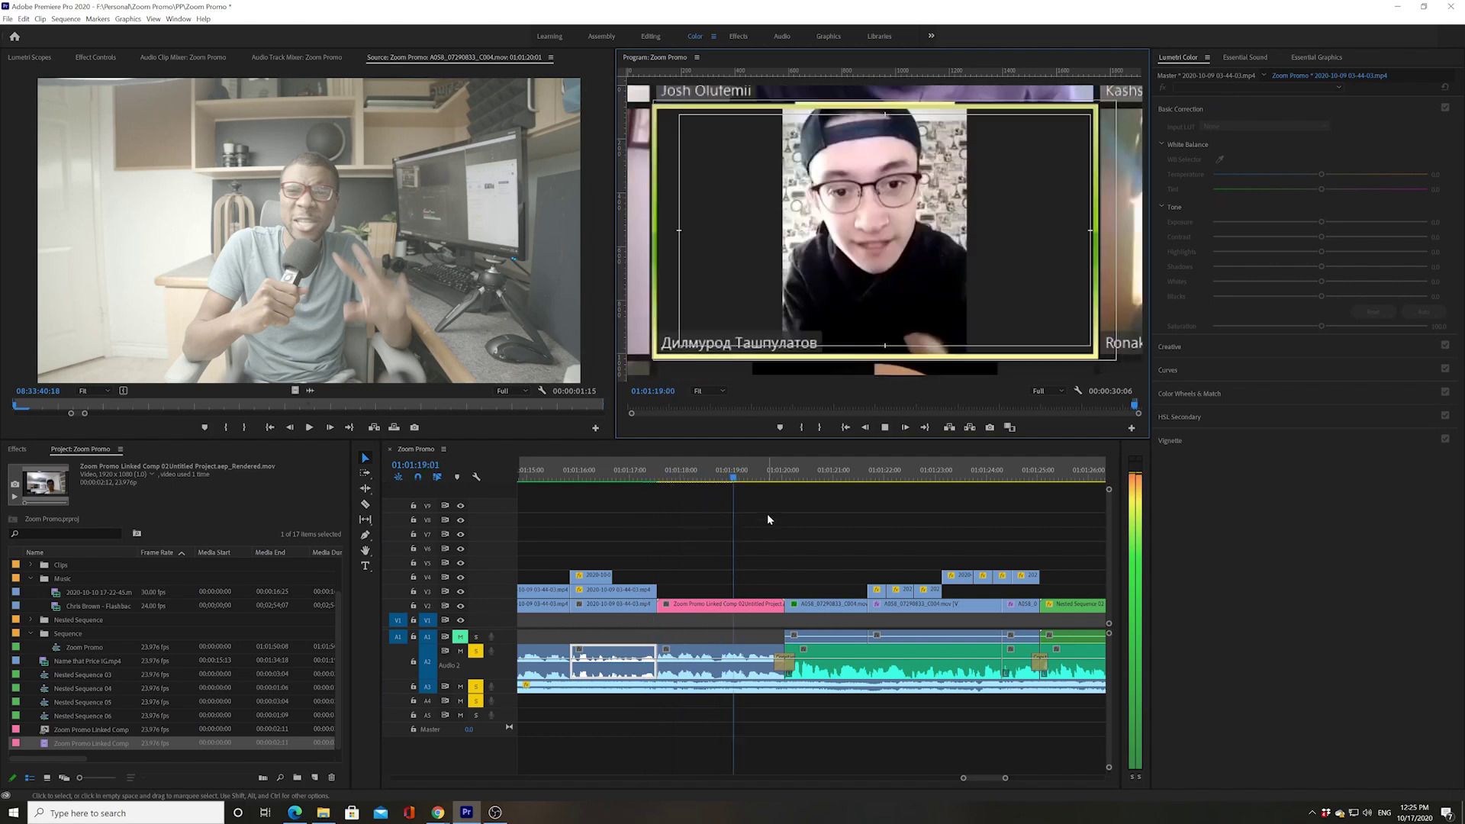
{"action": "left_click", "coordinate": [757, 609]}
{"action": "right_click", "coordinate": [757, 609]}
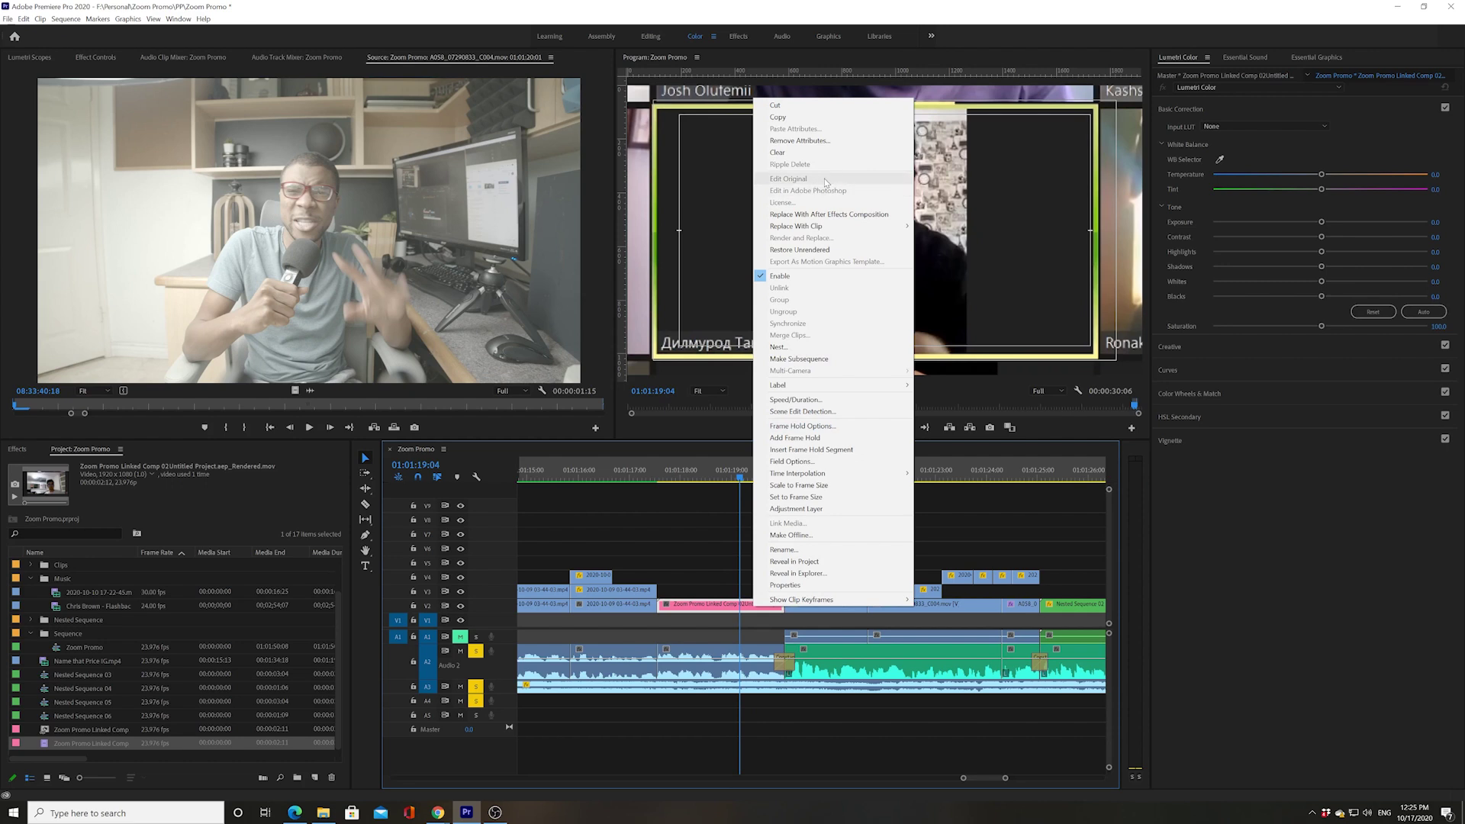
Step: Play and stop the timeline around 01:01:18:00–01:01:19:12 to review the rendered clip
{"action": "left_click_drag", "start_coordinate": [710, 478], "coordinate": [633, 480]}
{"action": "left_click", "coordinate": [883, 428]}
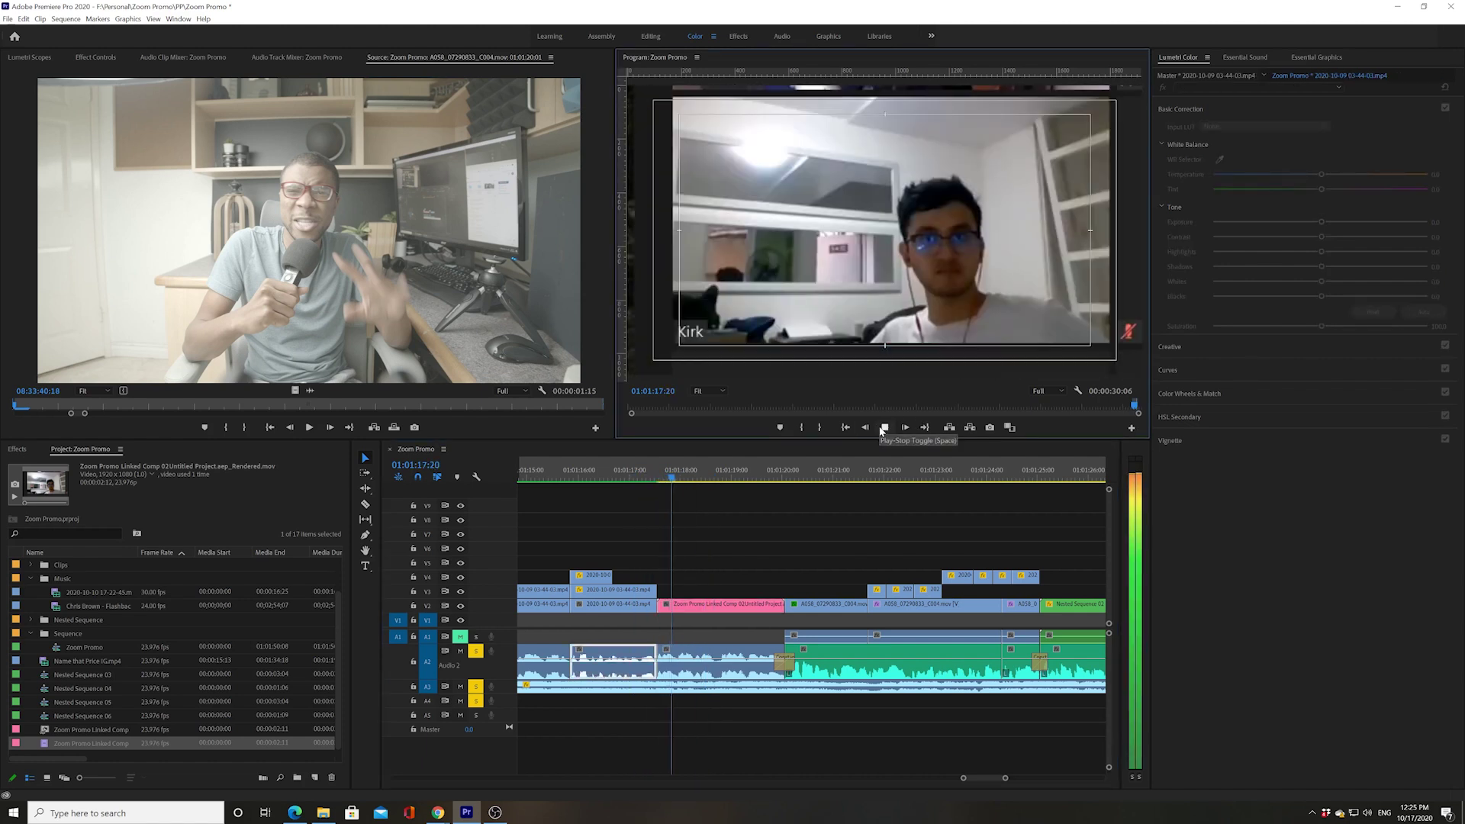
{"action": "left_click", "coordinate": [883, 428]}
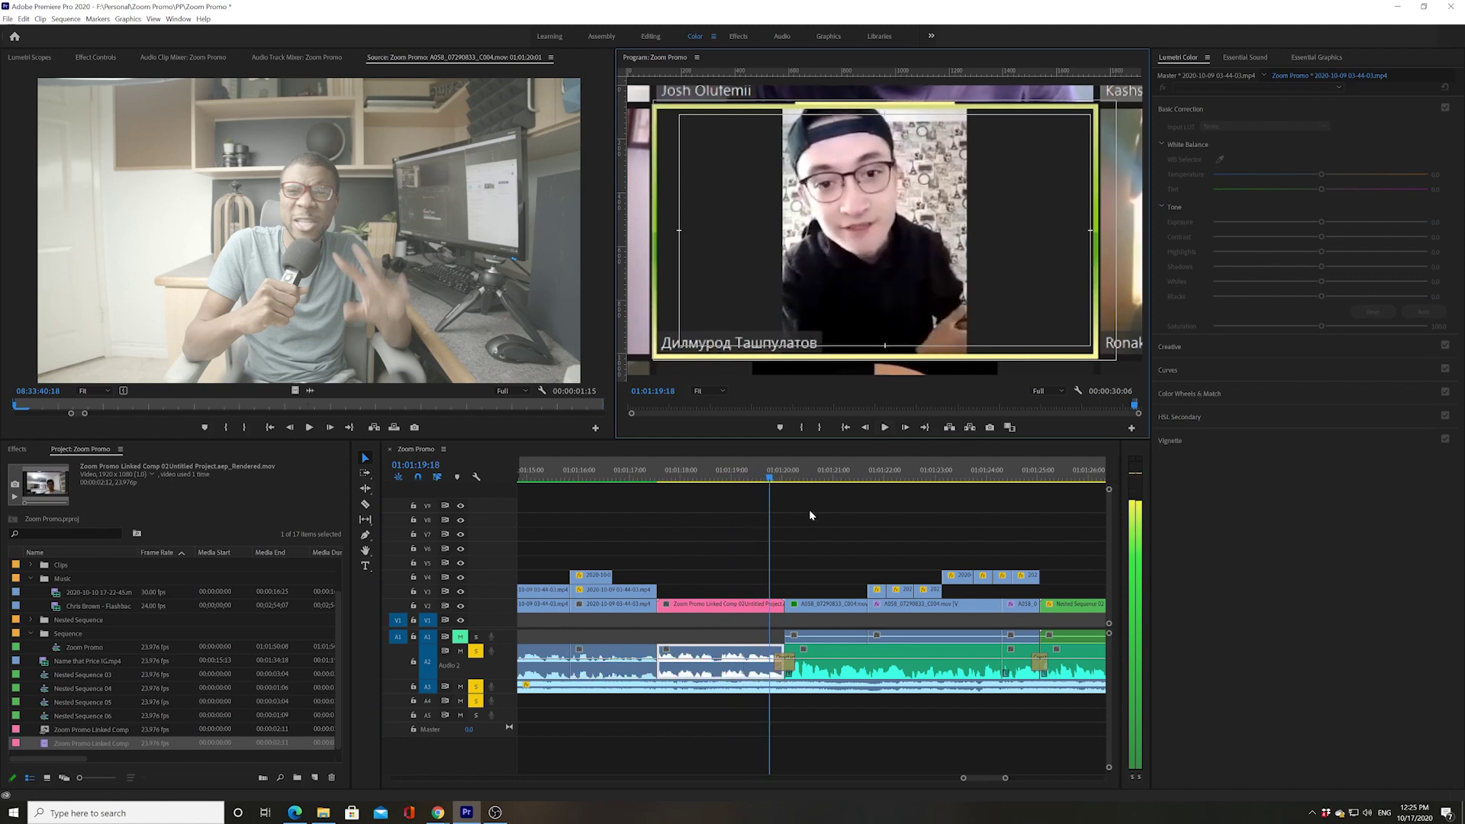
{"action": "left_click", "coordinate": [720, 498]}
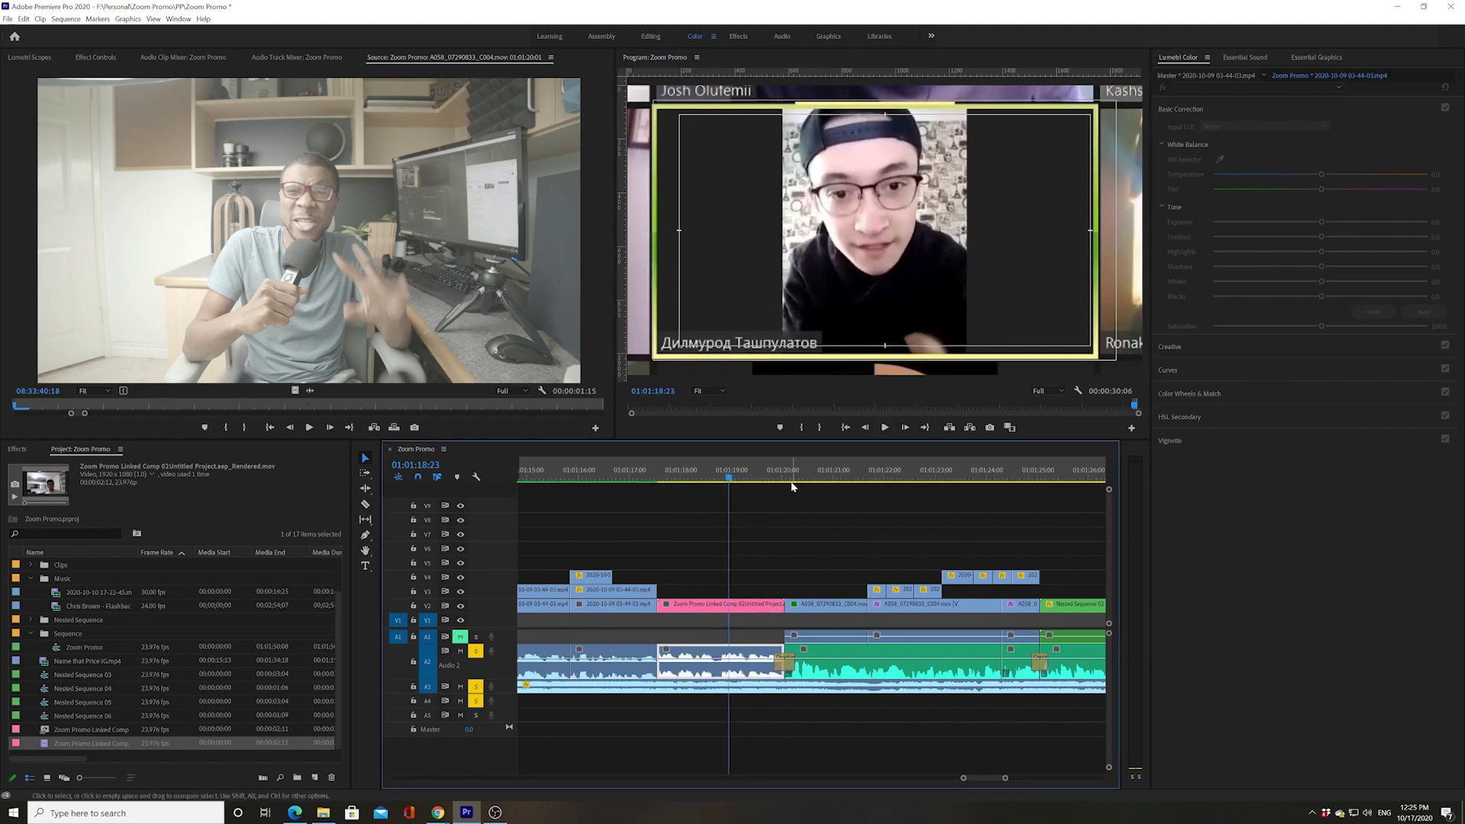
{"action": "left_click", "coordinate": [679, 483]}
{"action": "left_click", "coordinate": [883, 428]}
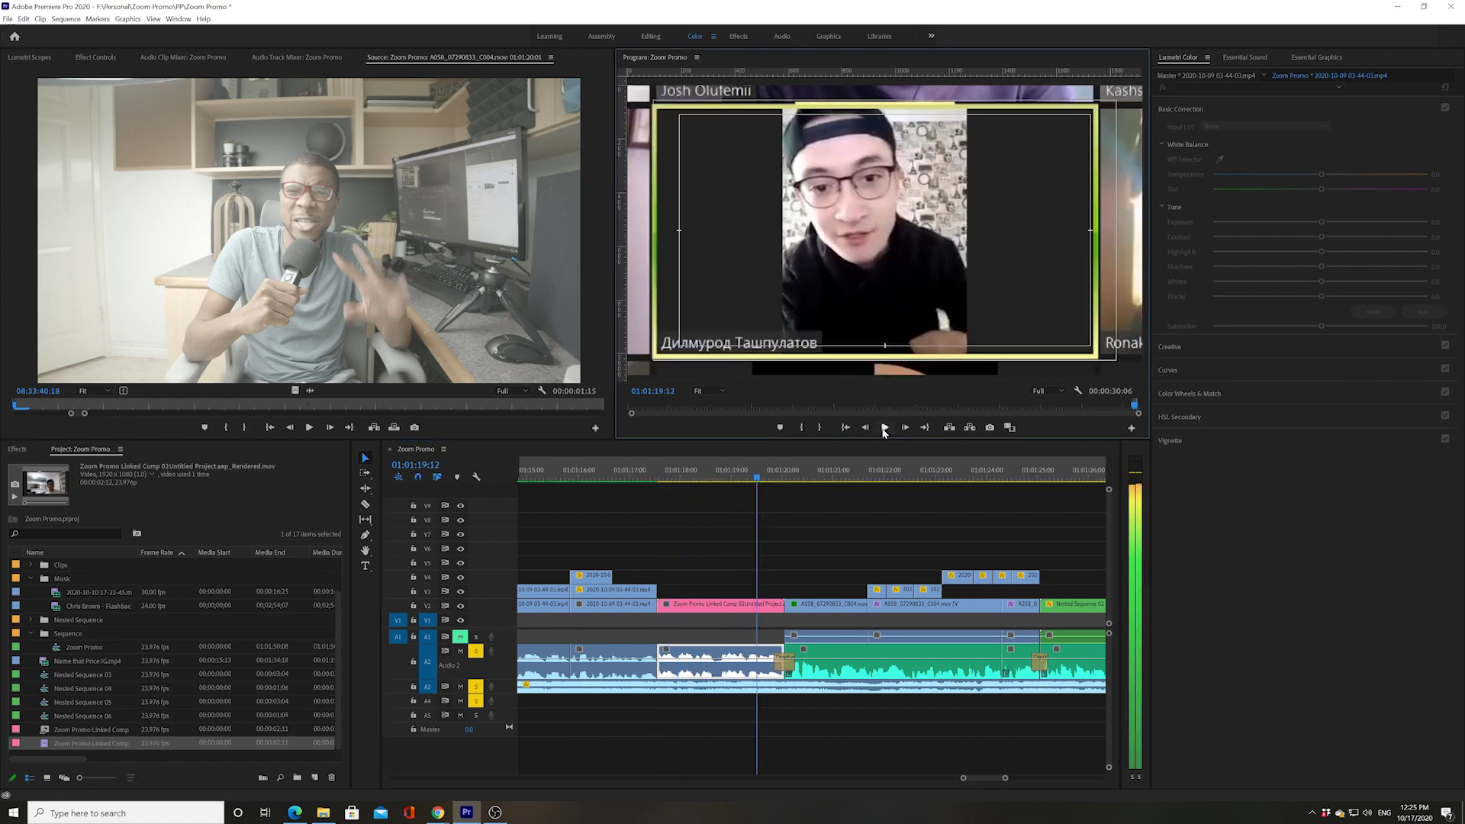
{"action": "left_click", "coordinate": [885, 428]}
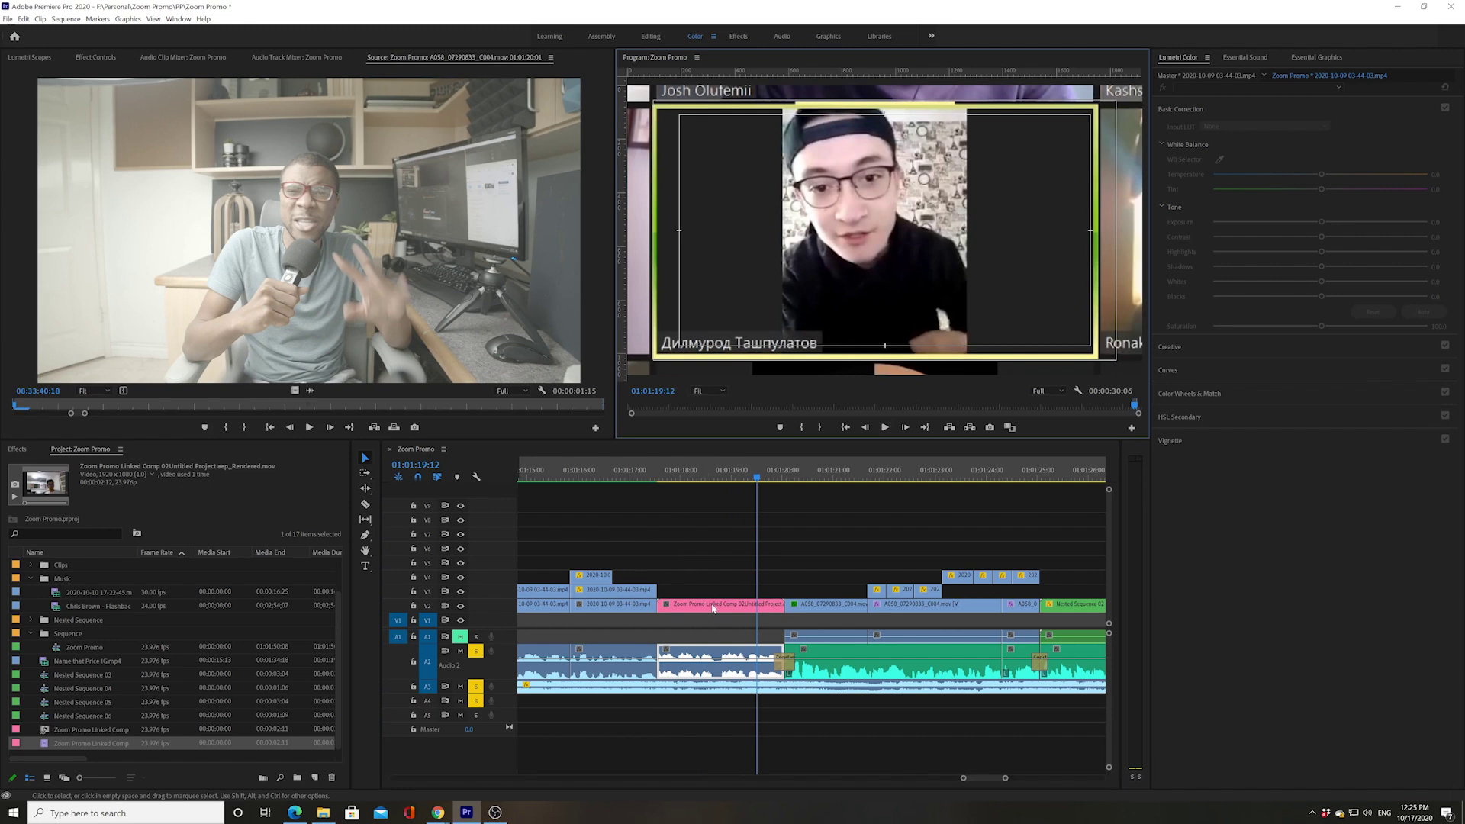
{"action": "left_click", "coordinate": [885, 429]}
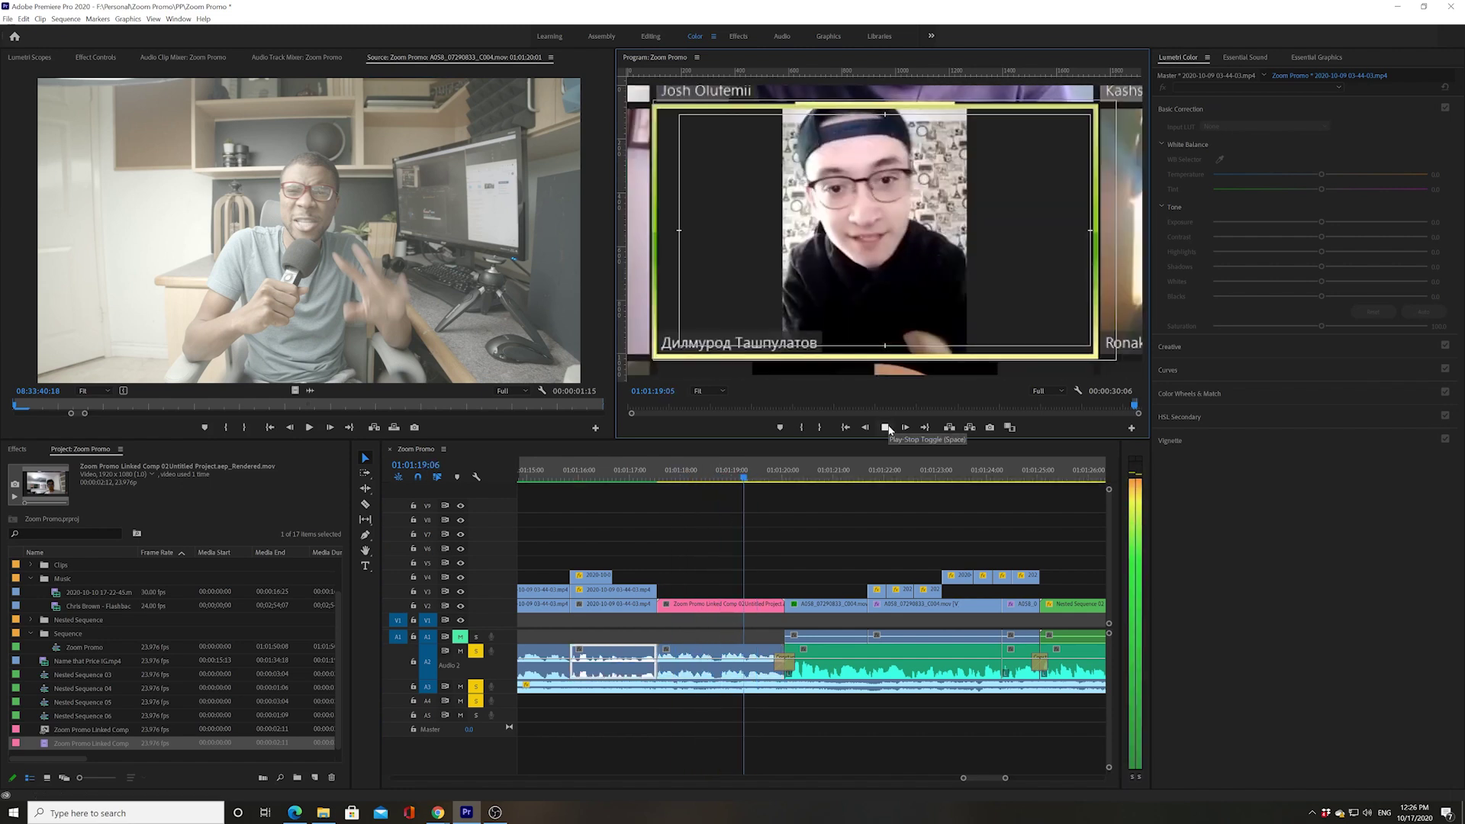
{"action": "left_click_drag", "start_coordinate": [786, 476], "coordinate": [713, 495]}
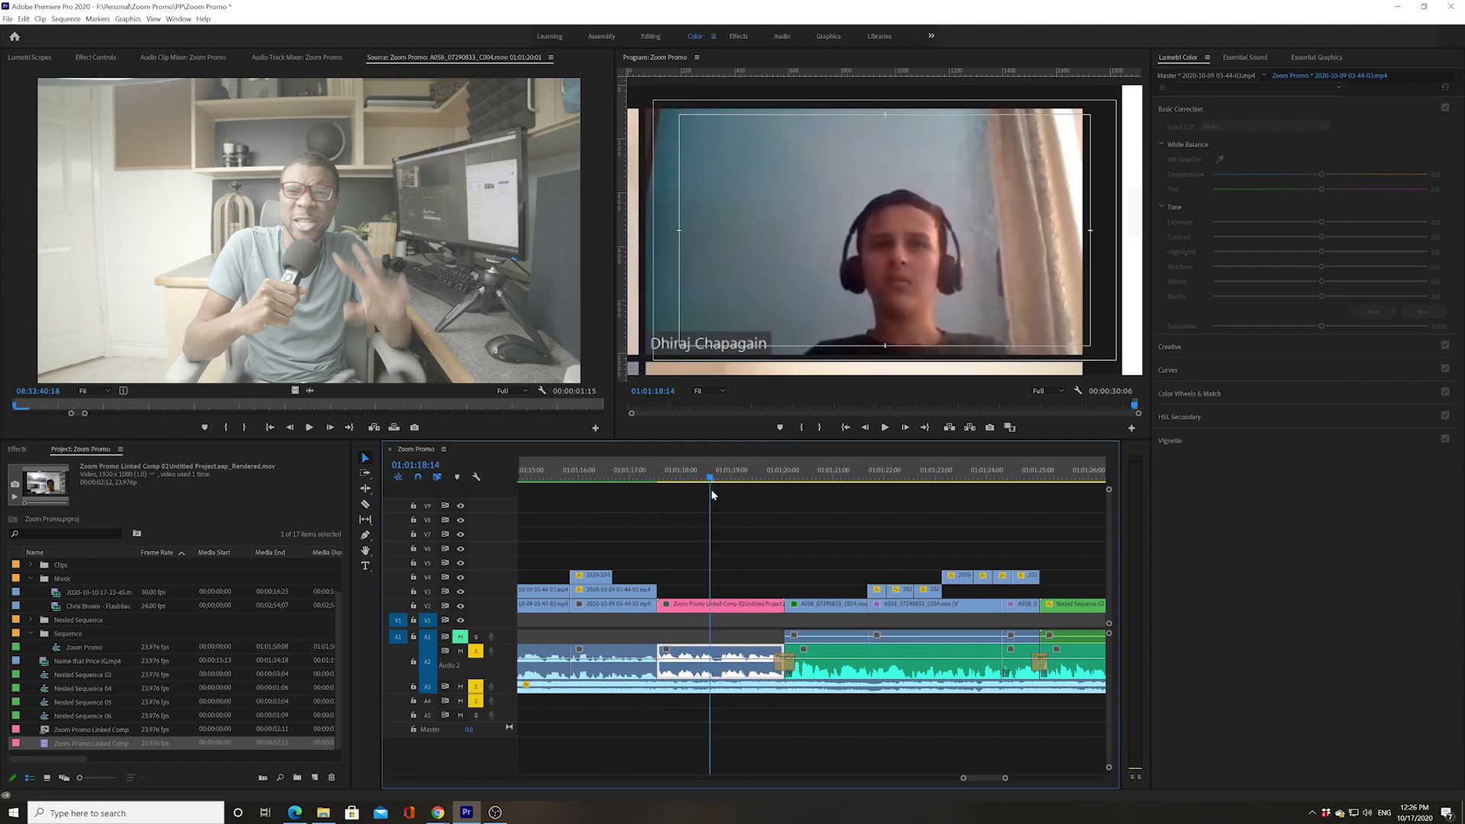
Step: Restore the rendered pink clip to its unrendered After Effects composition
{"action": "right_click", "coordinate": [728, 610]}
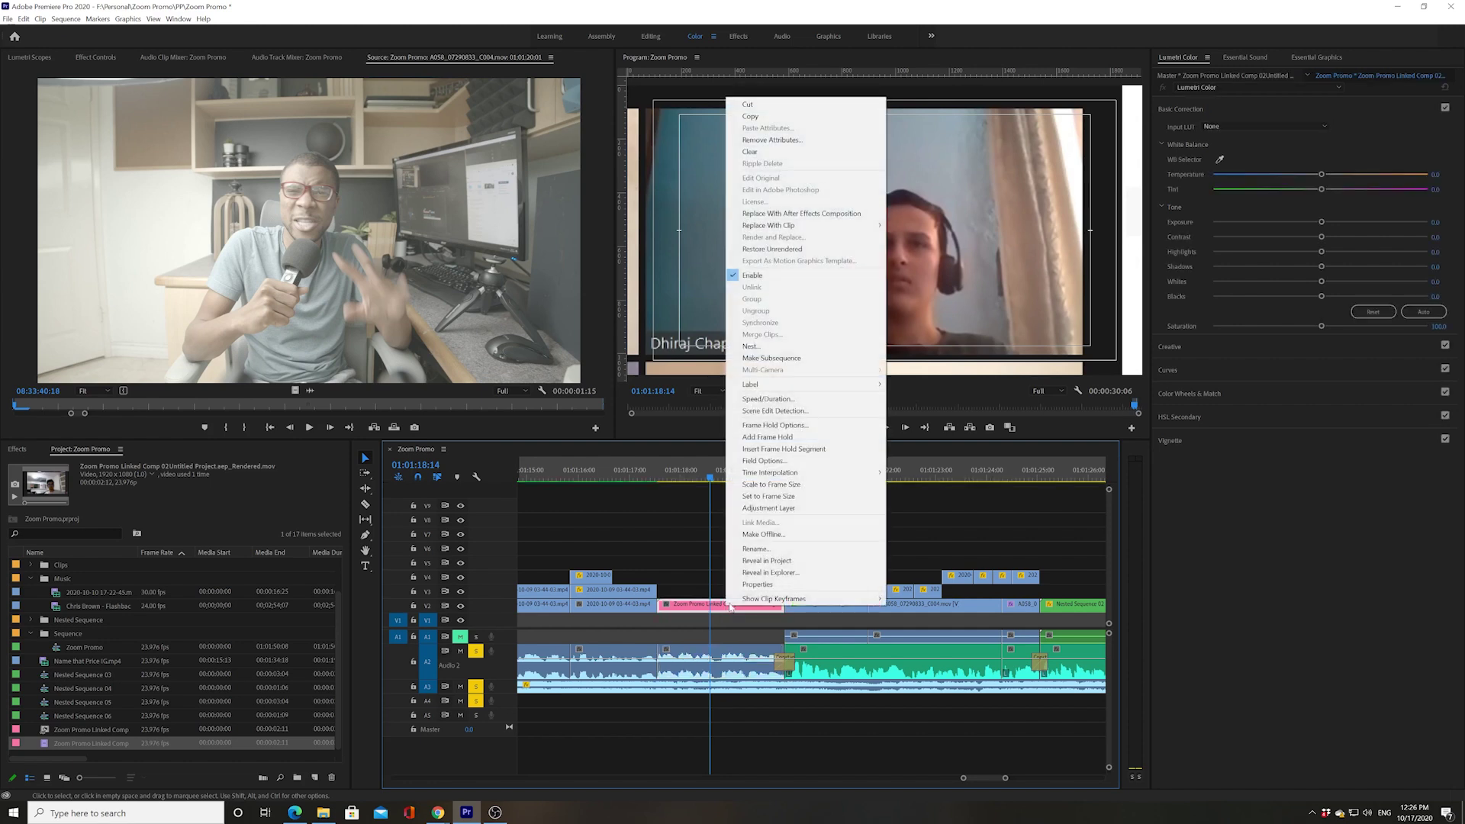
{"action": "left_click", "coordinate": [767, 251]}
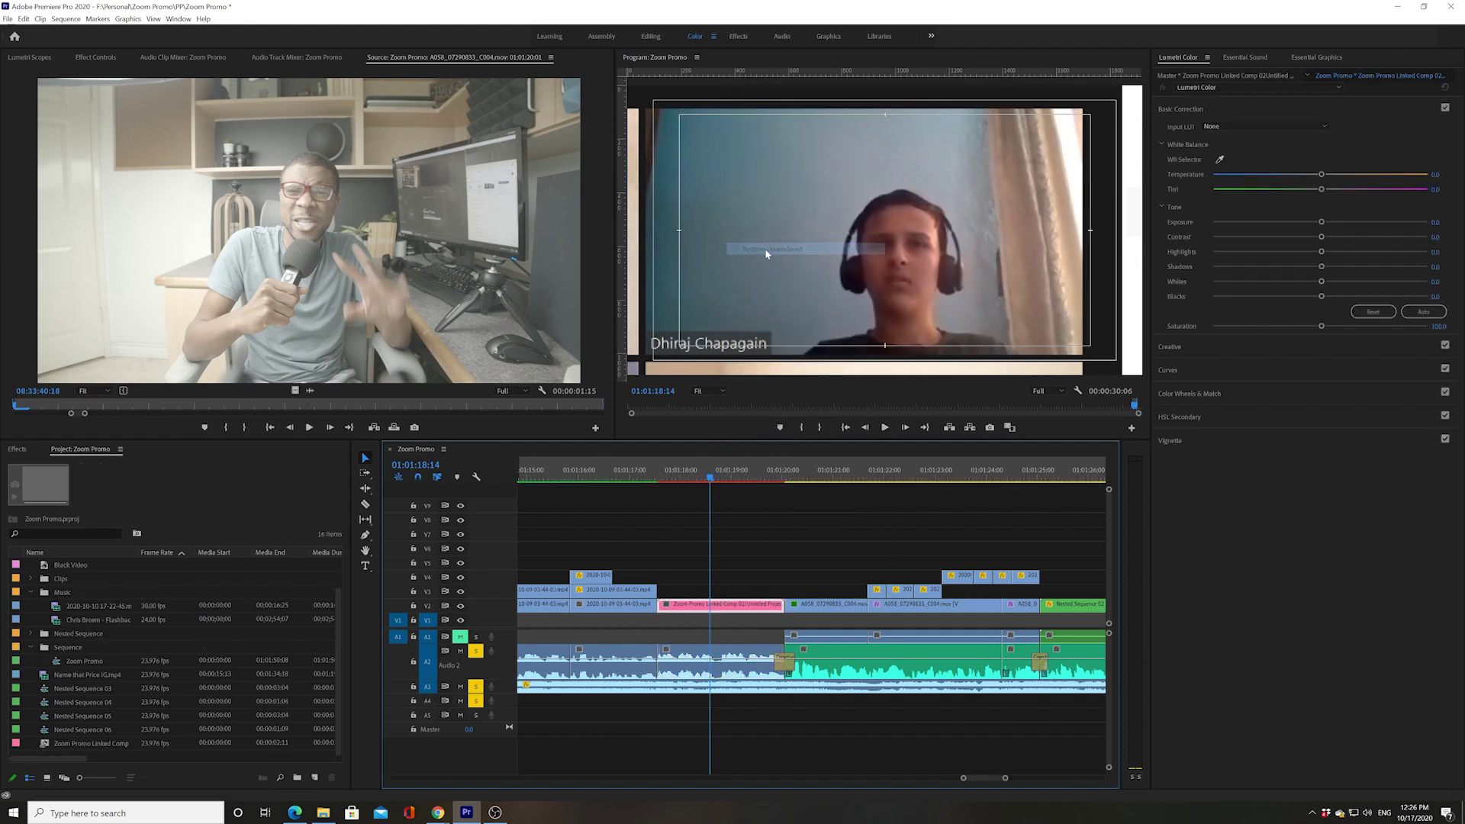
{"action": "left_click_drag", "start_coordinate": [725, 479], "coordinate": [696, 485]}
Step: Reopen the linked clip's original composition in After Effects with Edit Original
{"action": "right_click", "coordinate": [713, 608]}
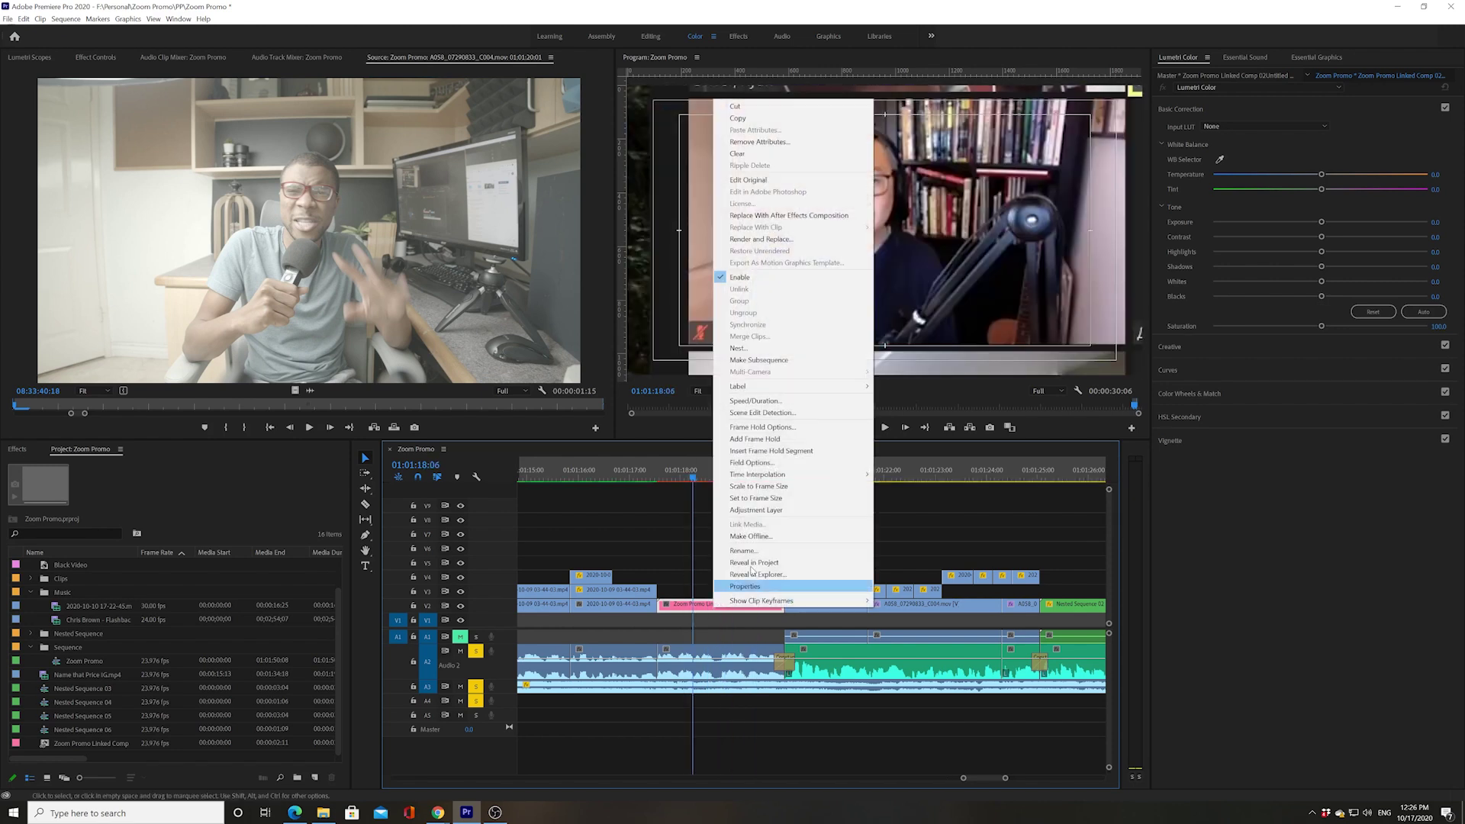
{"action": "left_click", "coordinate": [754, 180]}
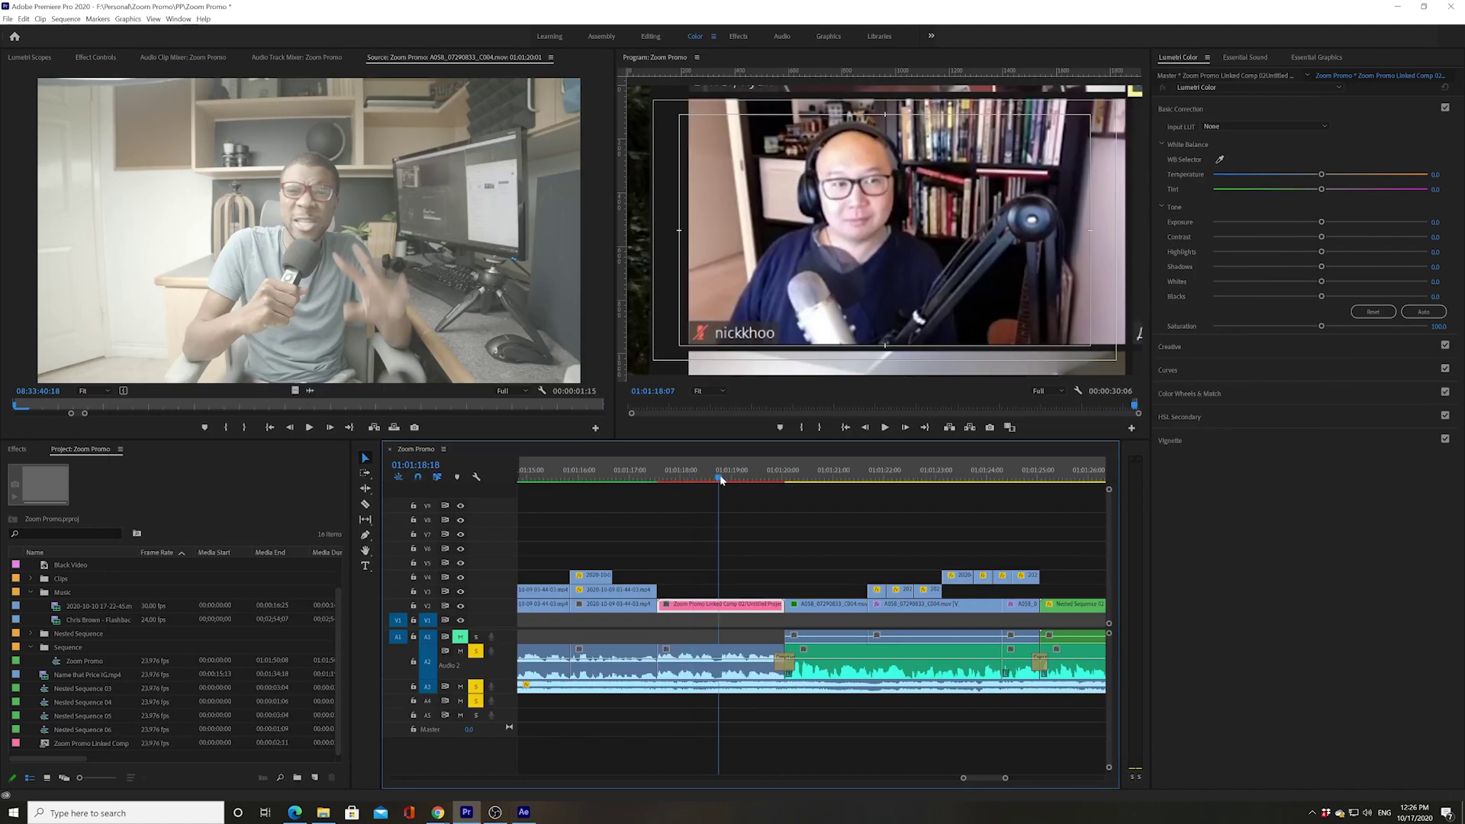
{"action": "left_click_drag", "start_coordinate": [721, 479], "coordinate": [696, 472]}
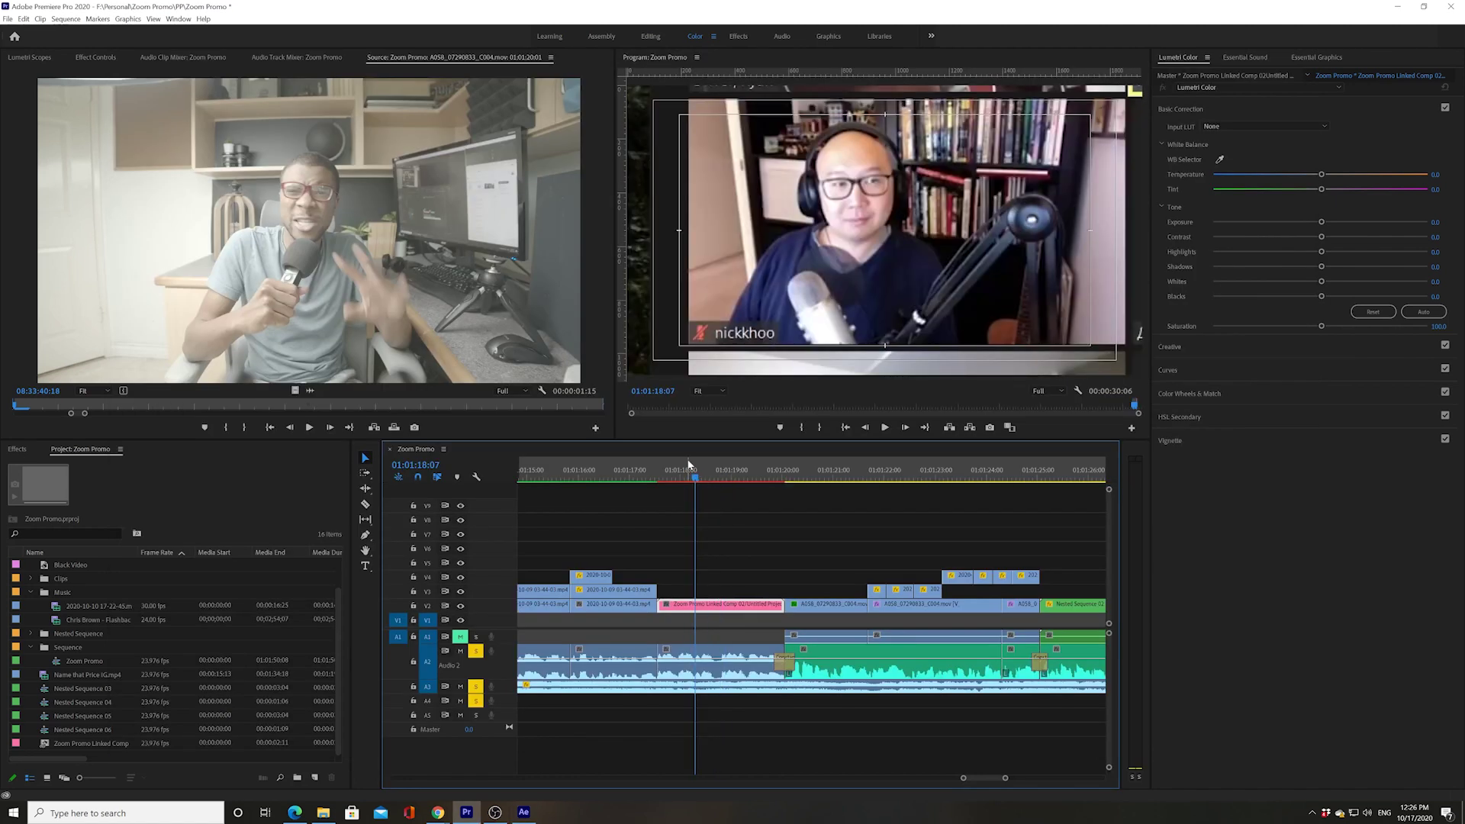